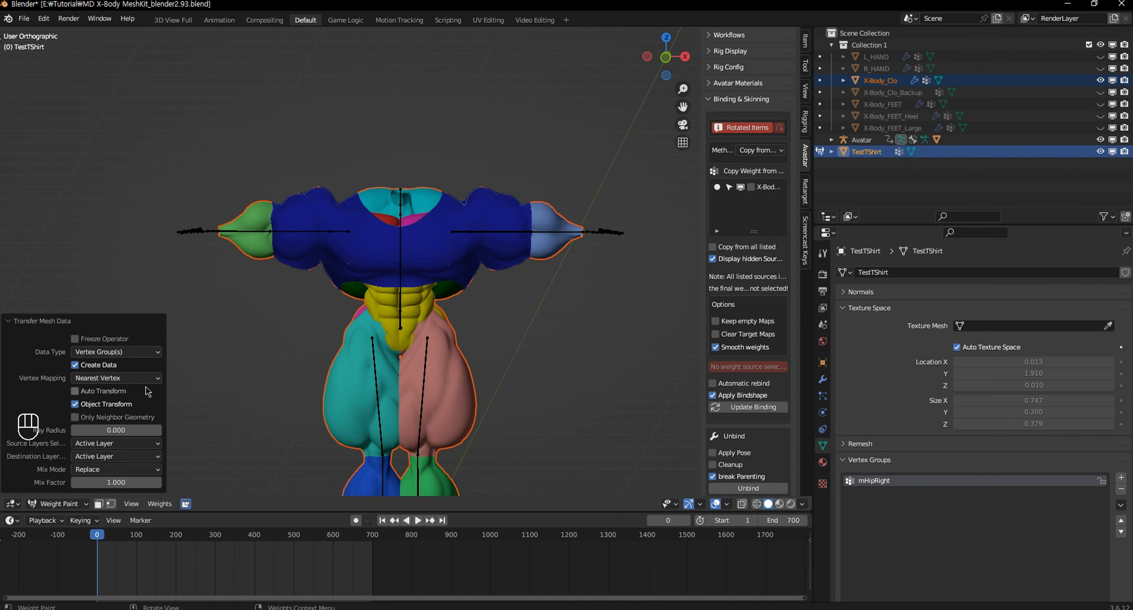
Configure the vertex group transfer with source layers By Name, destination All Layers and Nearest Face Interpolated vertex mapping.
click(112, 446)
click(106, 476)
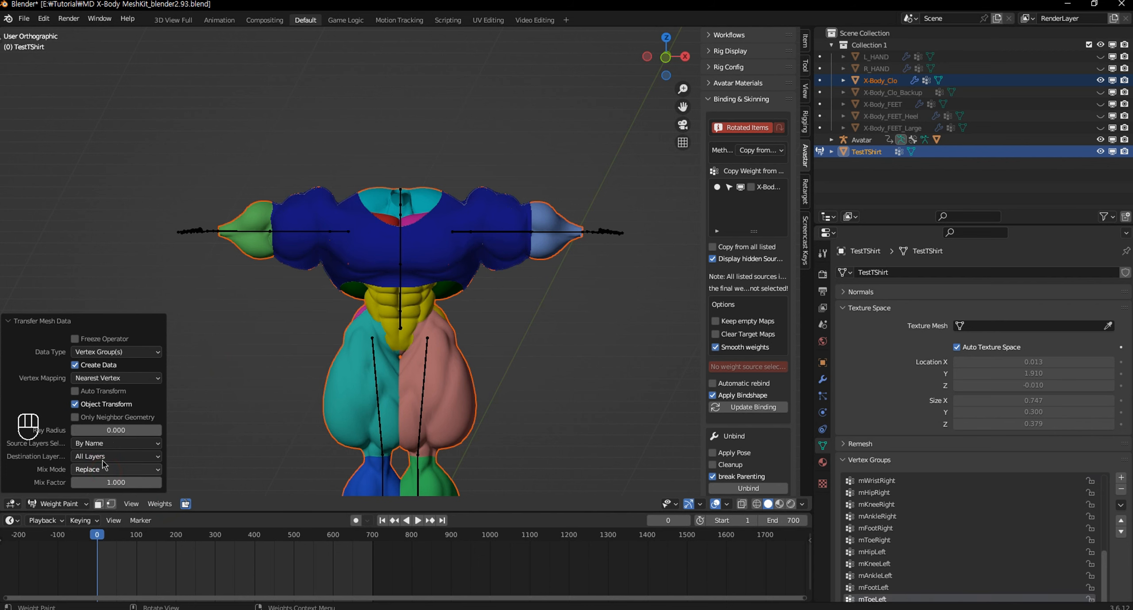
click(103, 460)
click(101, 458)
click(121, 379)
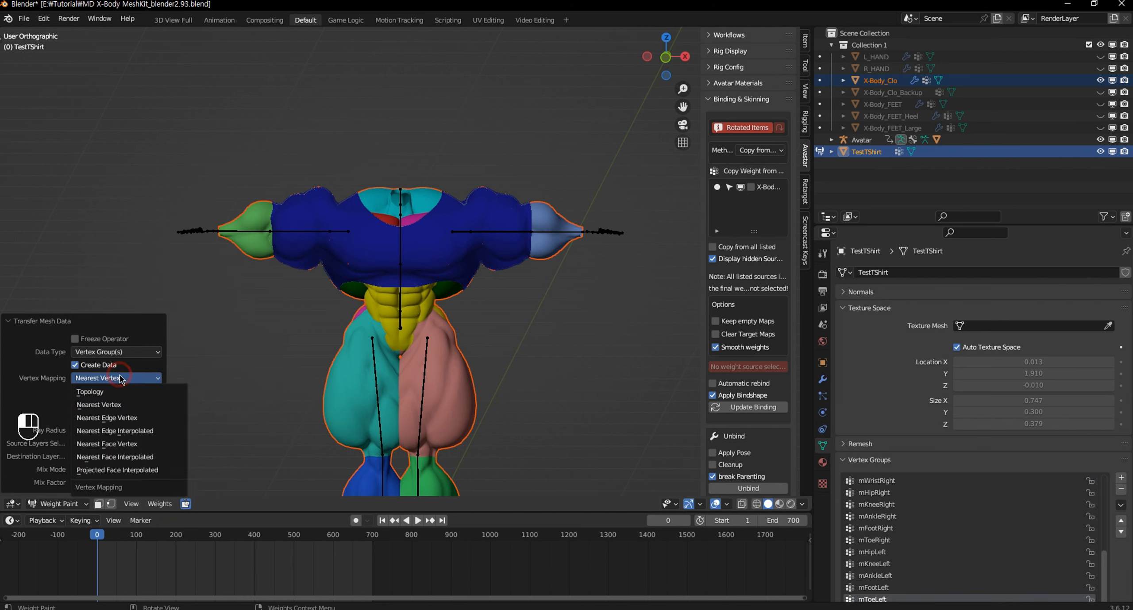
click(137, 457)
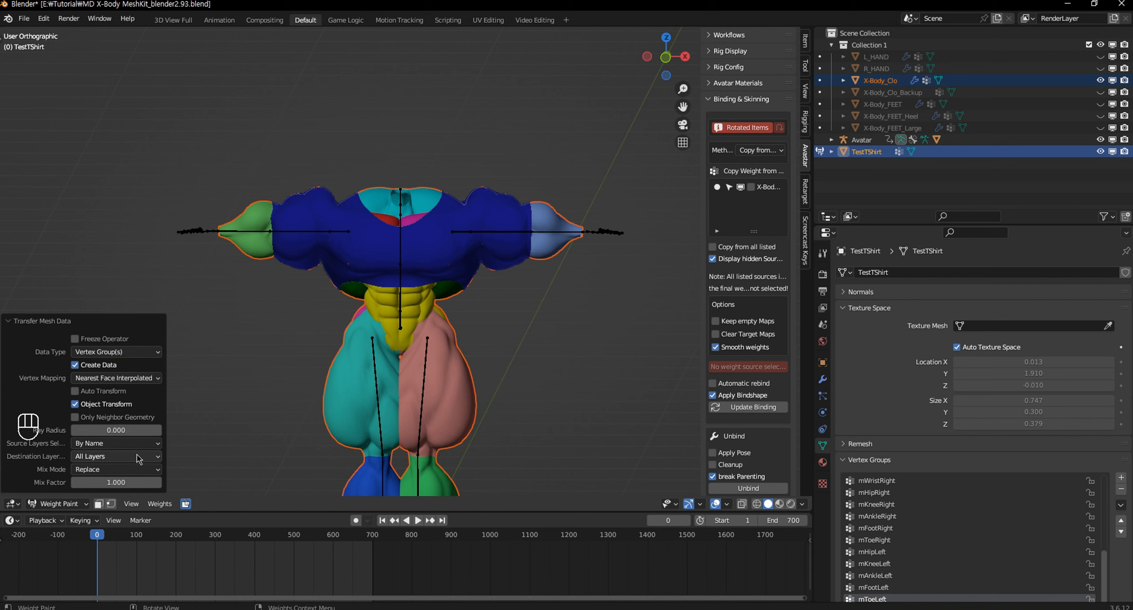
click(222, 396)
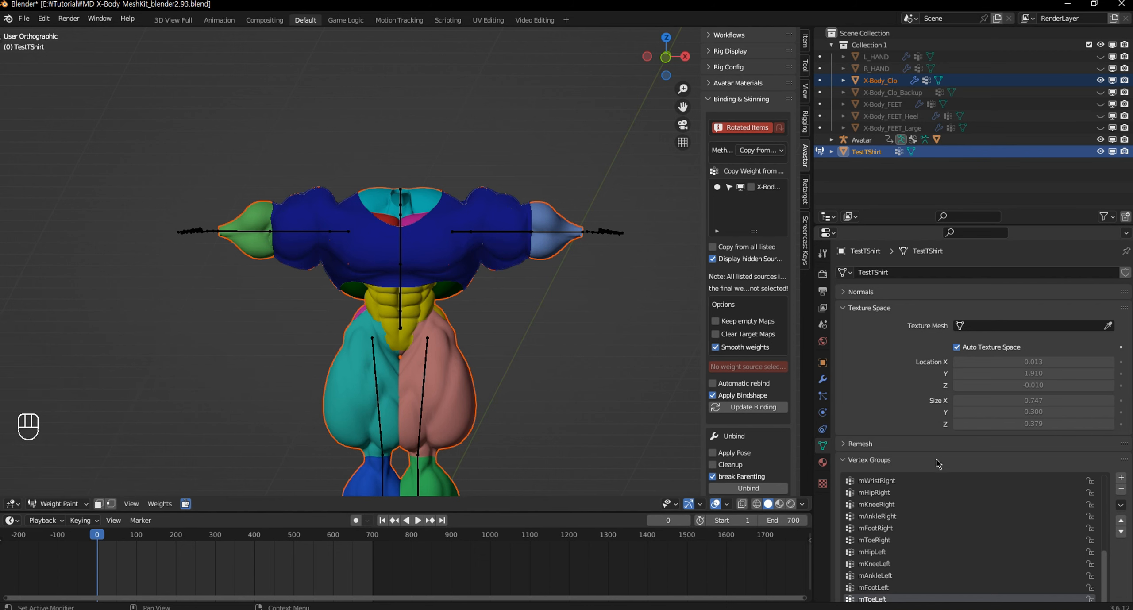
Check the weights transferred to TestTShirt for mCollarRight, mShoulderLeft, mCollarLeft, mChest and mTorso.
scroll(901, 518, up, 6)
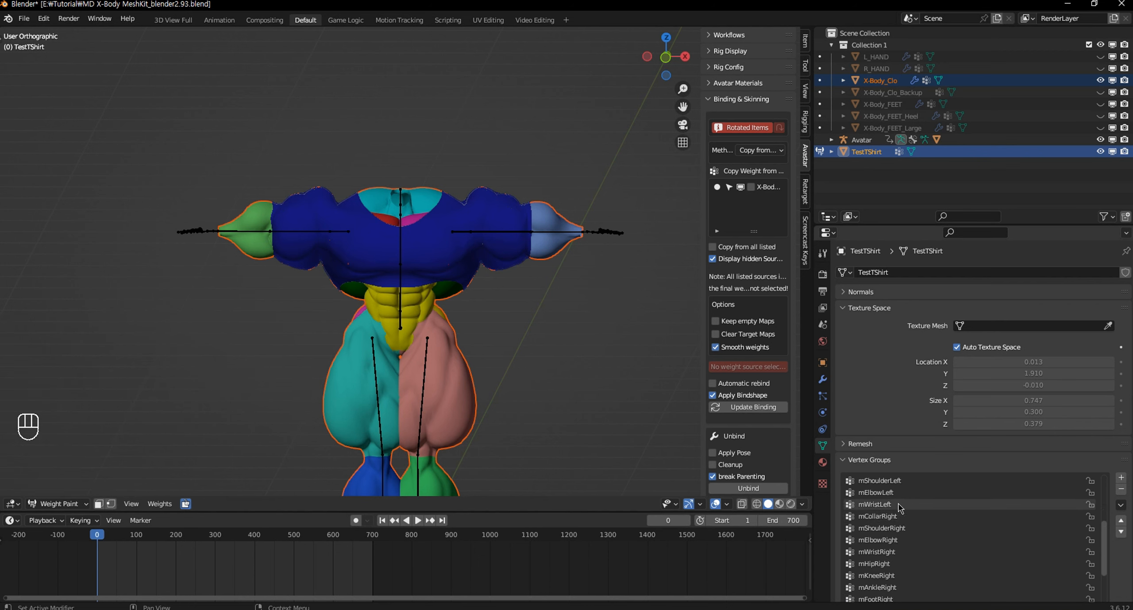
click(895, 516)
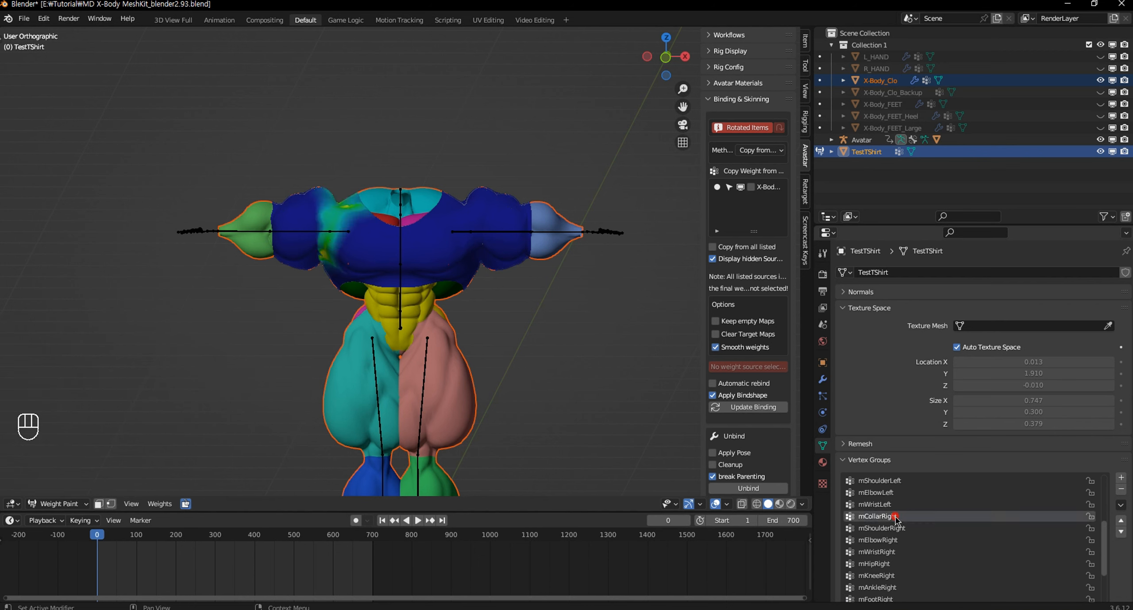
click(904, 482)
scroll(904, 487, up, 4)
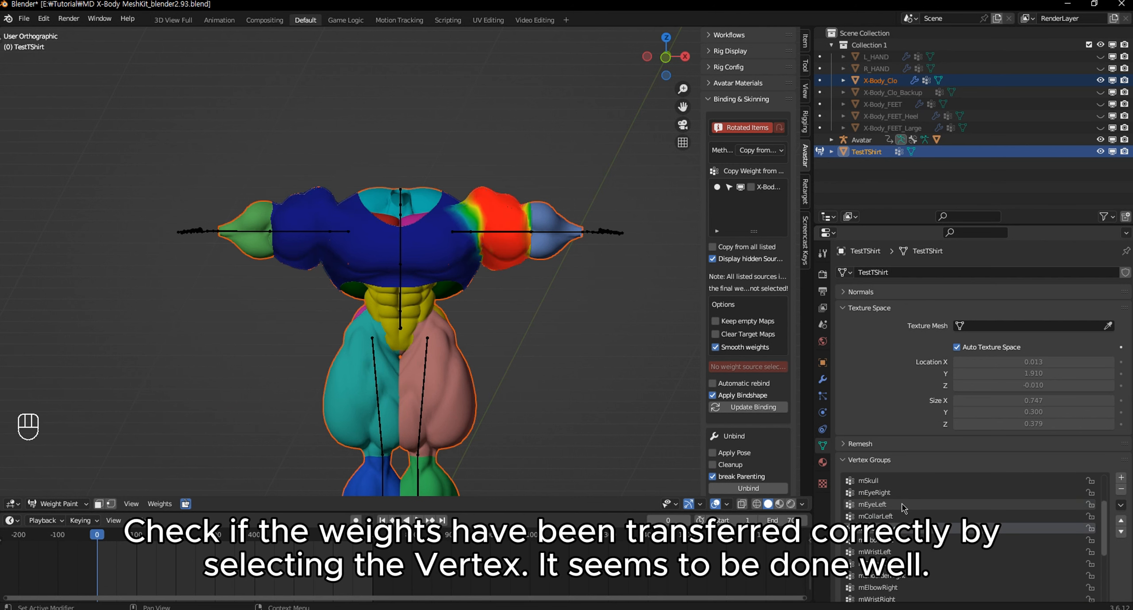
click(900, 517)
scroll(899, 519, up, 4)
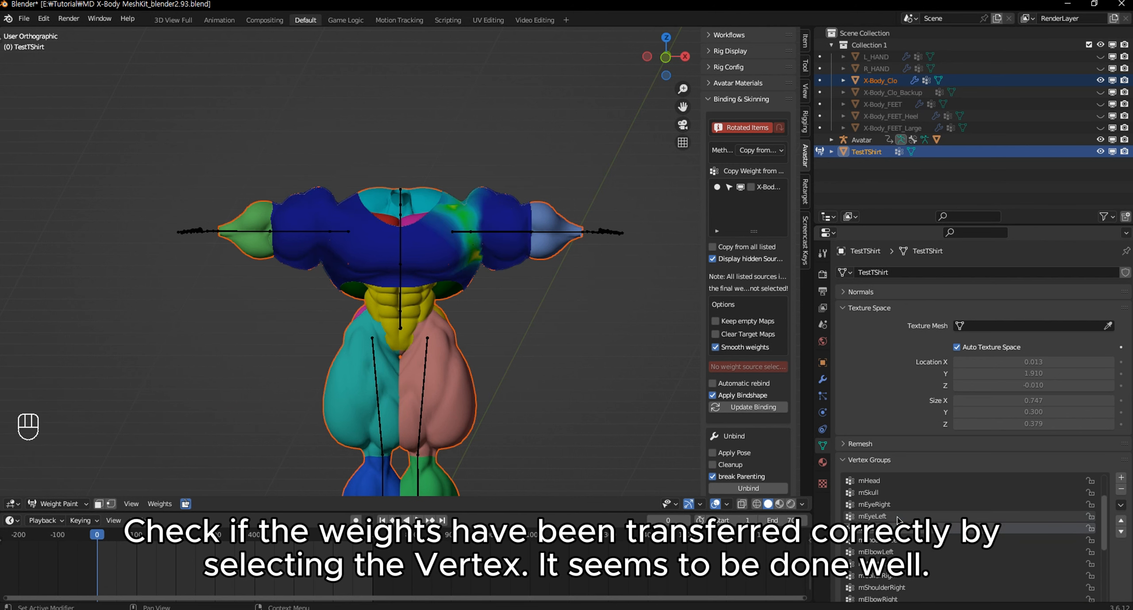
click(888, 494)
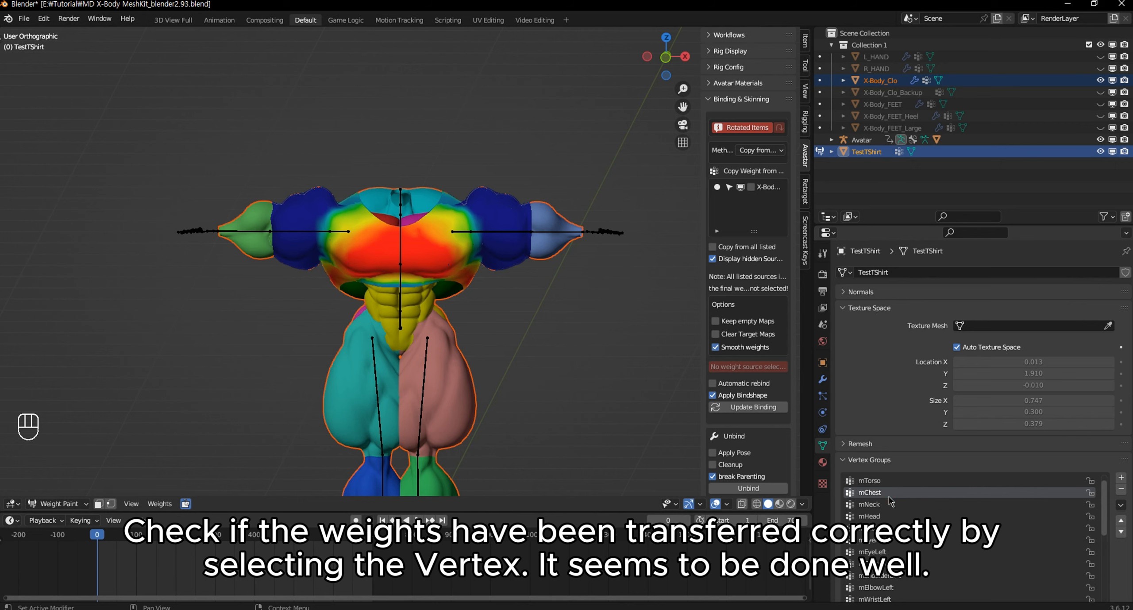
scroll(885, 487, up, 1)
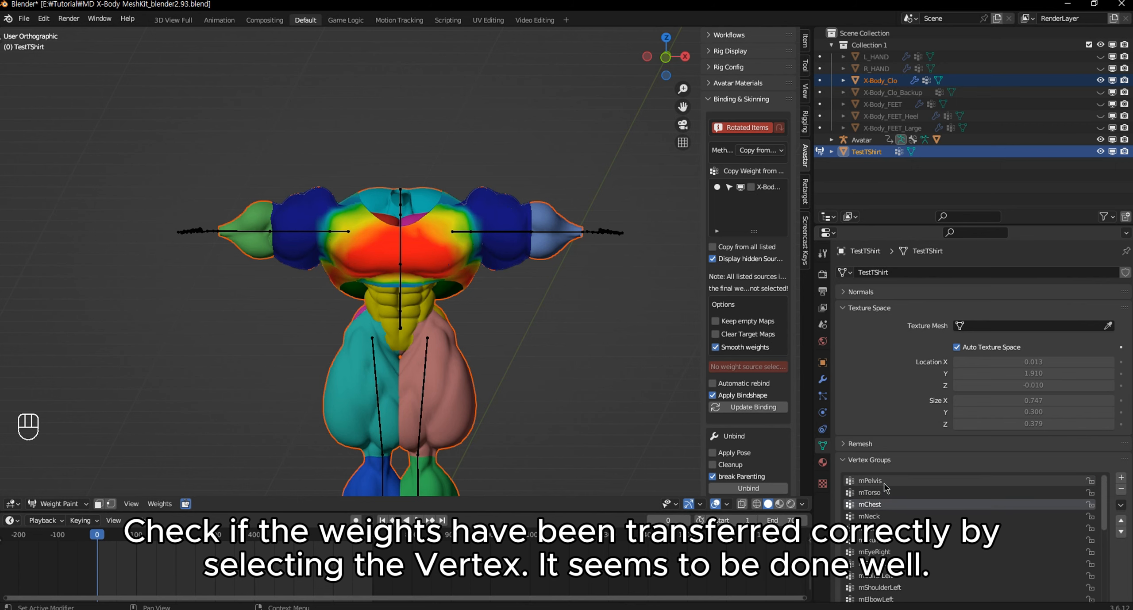
click(883, 493)
Return to Object Mode and select only the TestTShirt mesh.
mouse_move(455, 362)
middle_down()
mouse_move(497, 369)
mouse_move(398, 398)
mouse_move(191, 492)
middle_up()
click(68, 504)
click(73, 490)
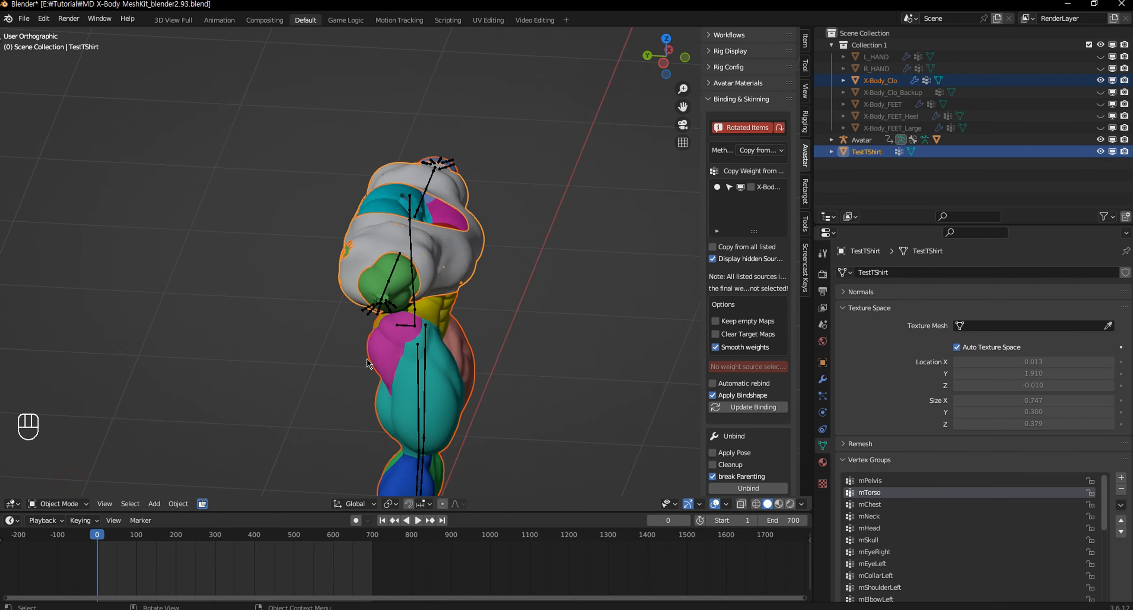
middle_drag(231, 421, 432, 366)
scroll(432, 366, up, 2)
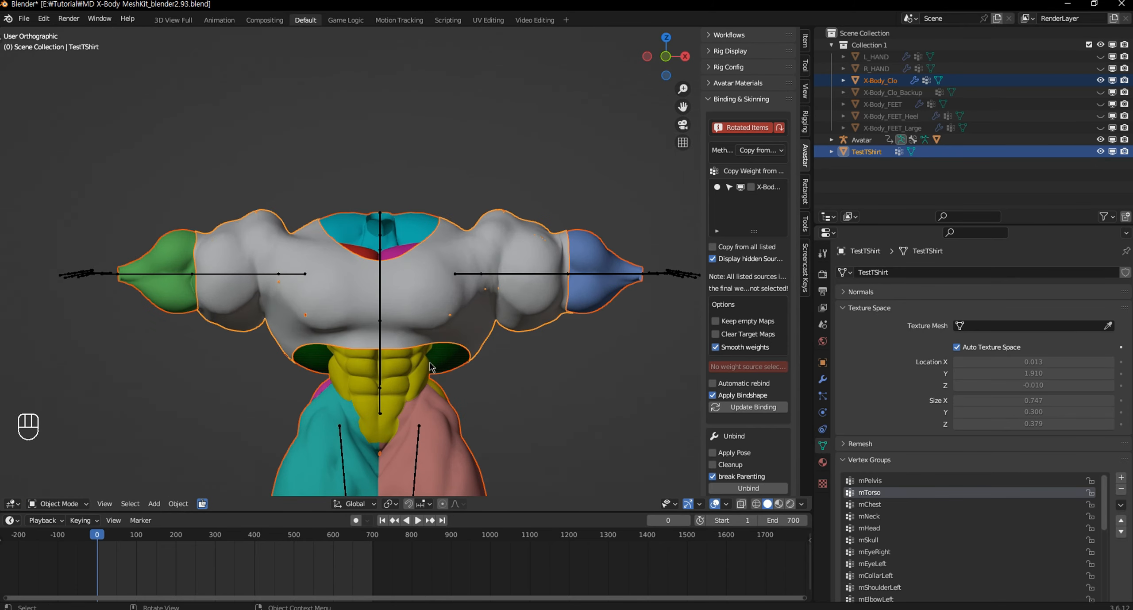
click(465, 321)
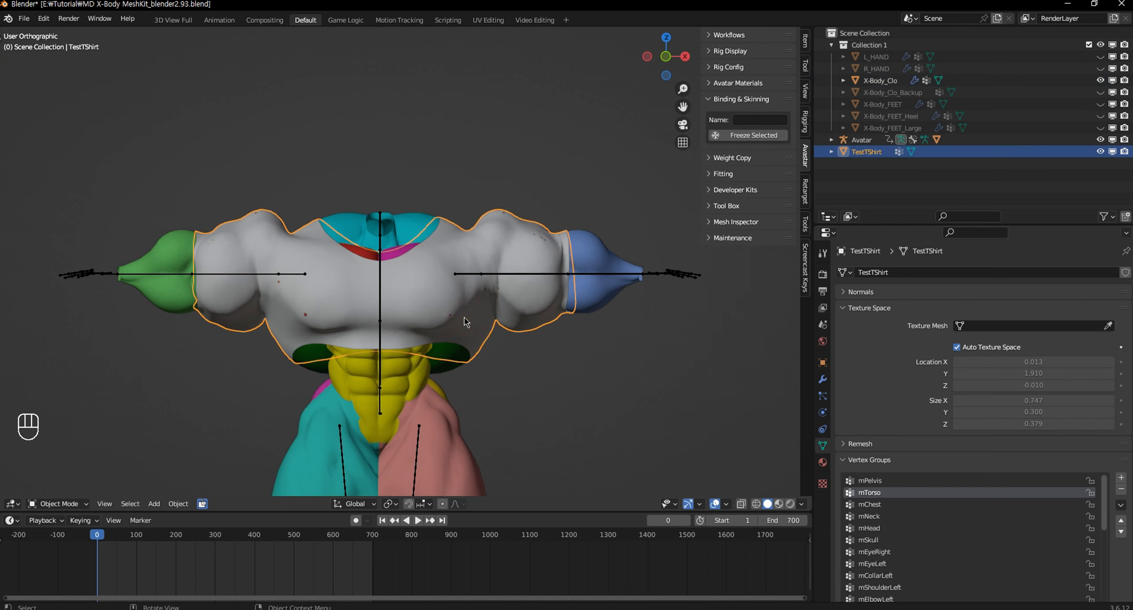
click(69, 504)
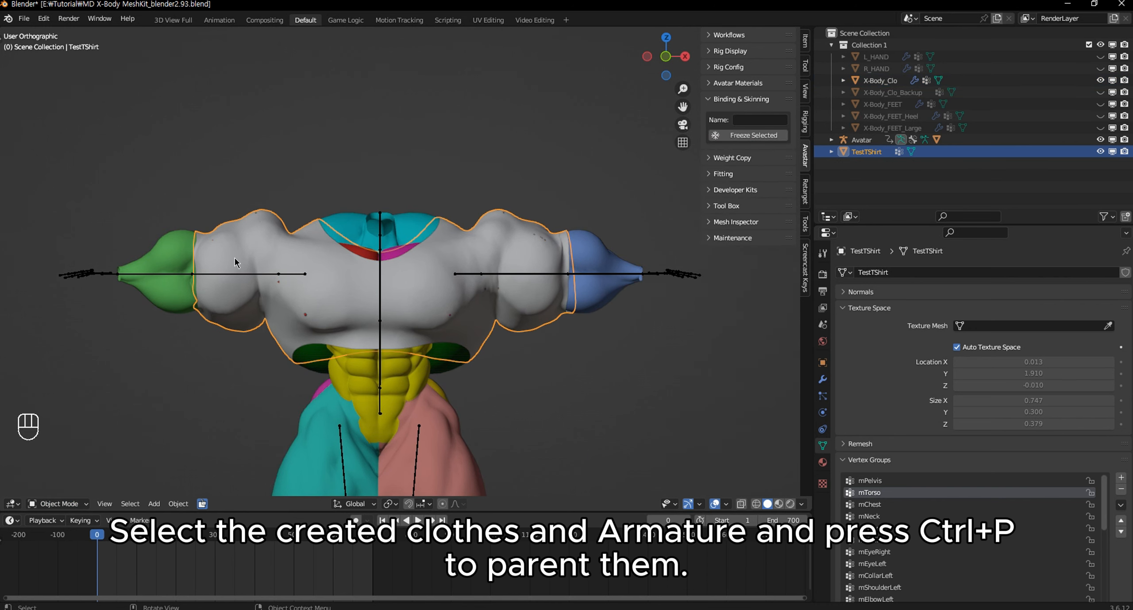
Add the Avatar armature to the selection in Object Mode and parent TestTShirt to it with Armature Deform.
shift+click(98, 273)
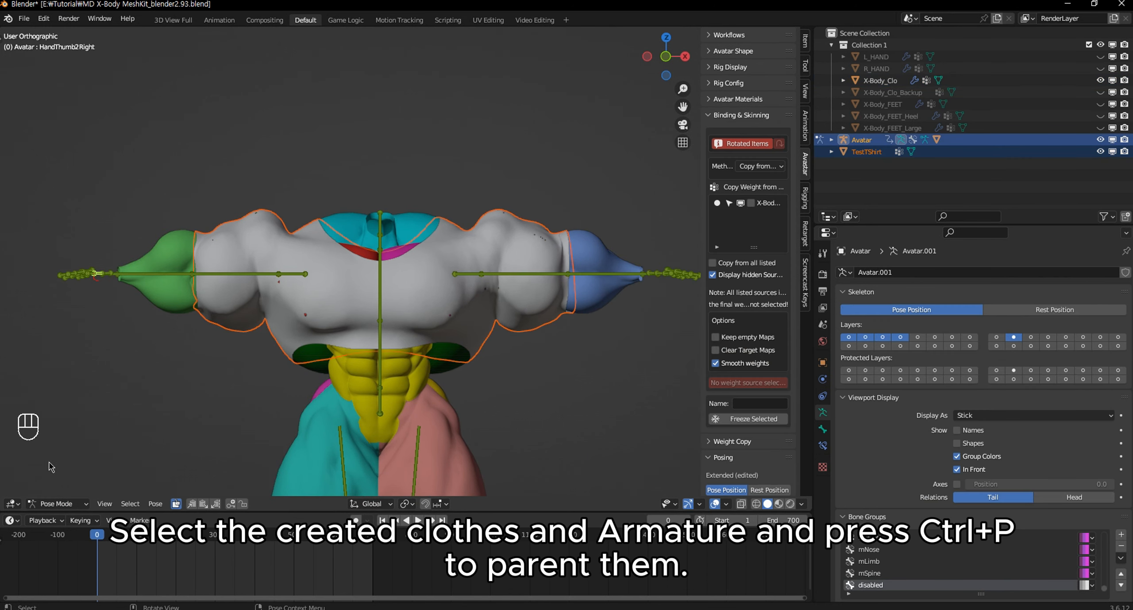
click(57, 504)
click(66, 487)
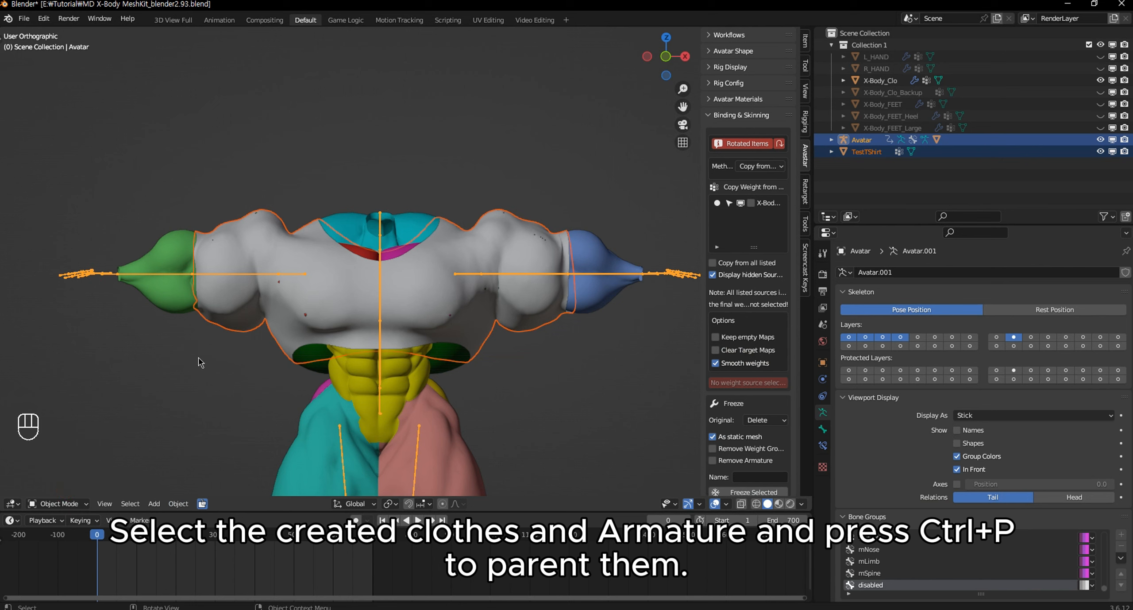
key(ctrl+p)
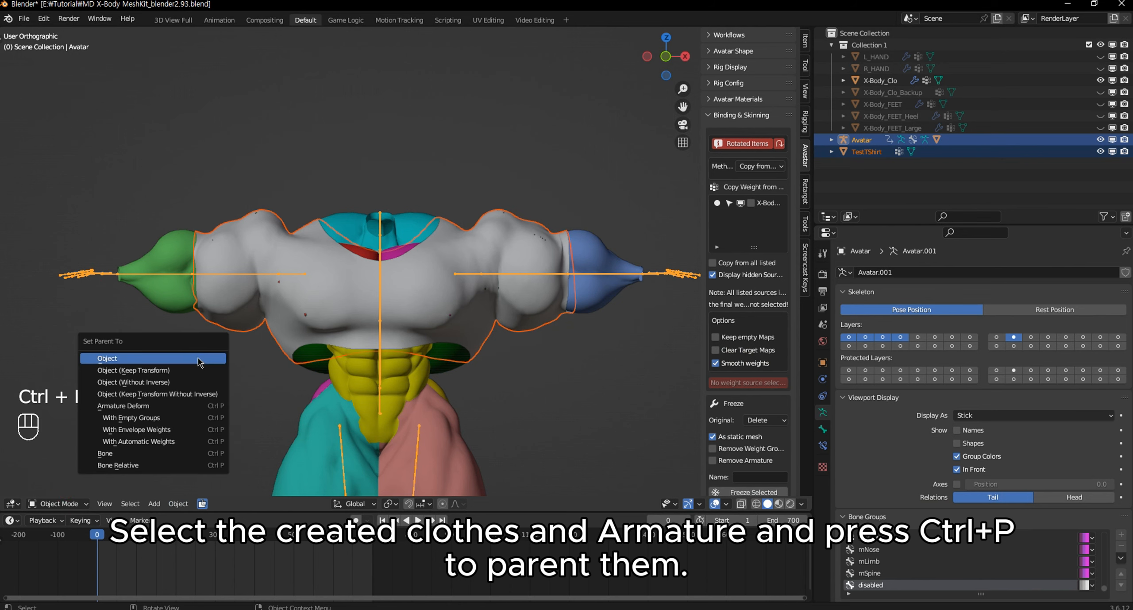
click(151, 409)
click(200, 411)
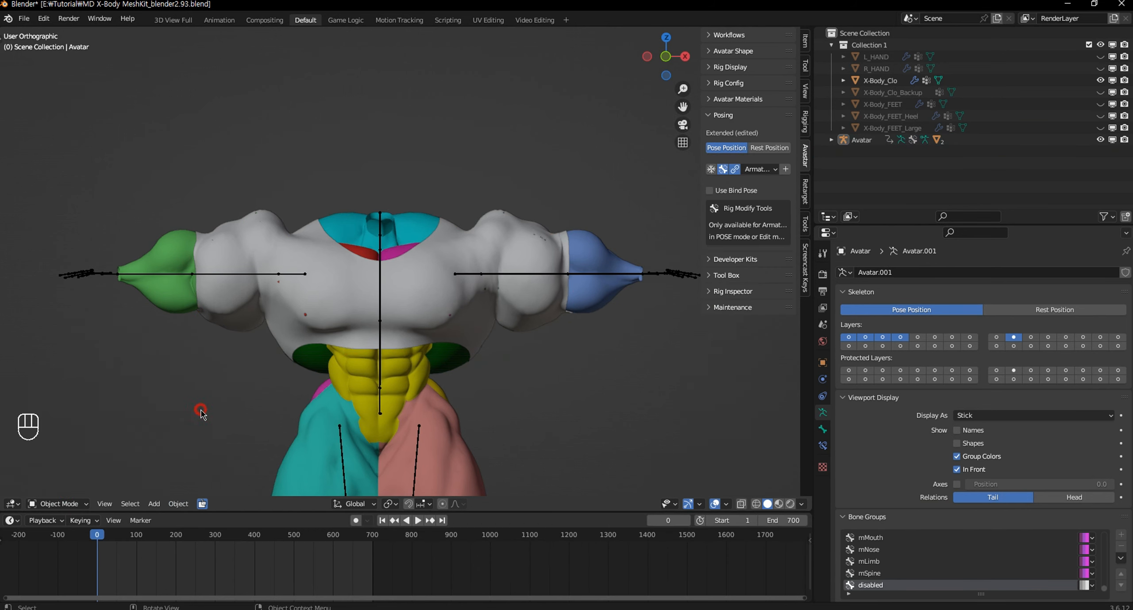
Put the Avatar armature into Pose Mode and select its ShoulderLeft bone.
click(492, 276)
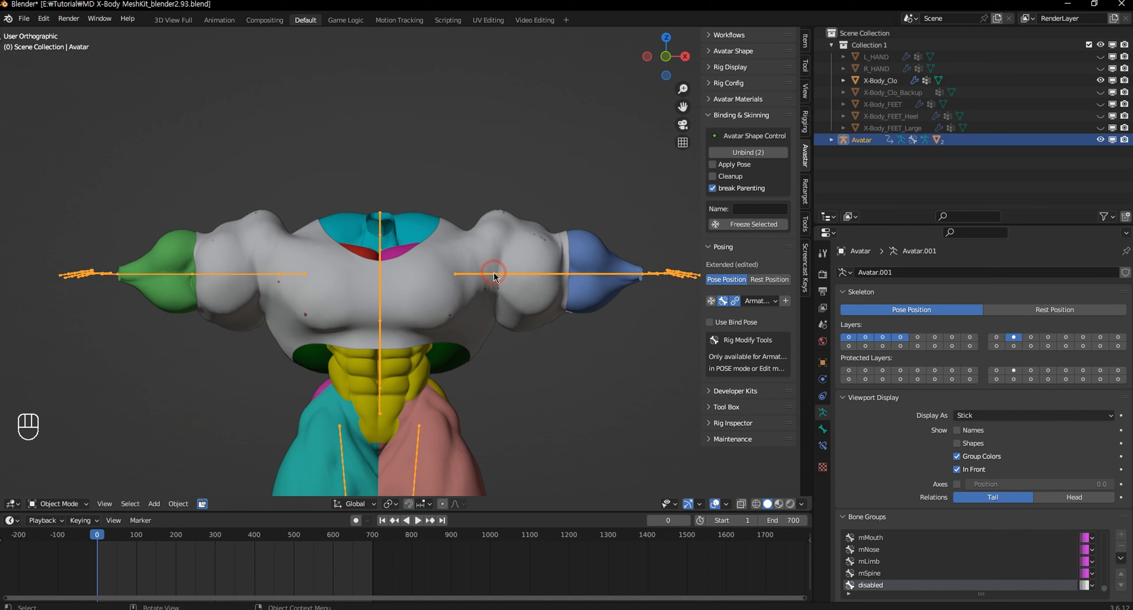
click(67, 505)
click(63, 464)
click(517, 274)
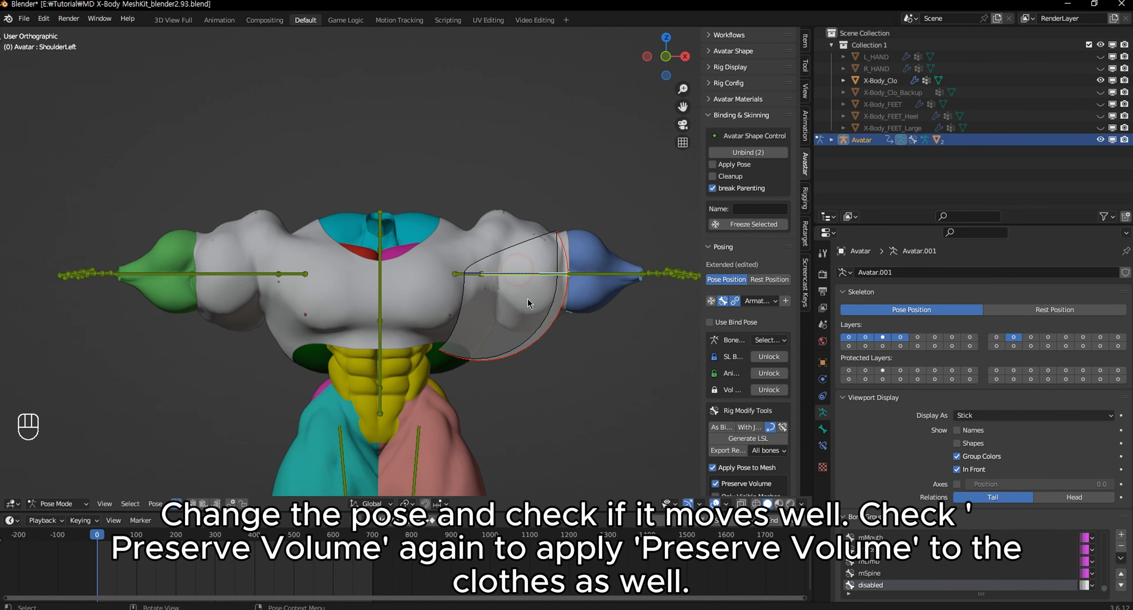
Test the T-shirt's deformation by rotating the ShoulderLeft bone down about 85°, and undo the rotation.
scroll(528, 301, down, 2)
middle_drag(552, 335, 551, 343)
key(r)
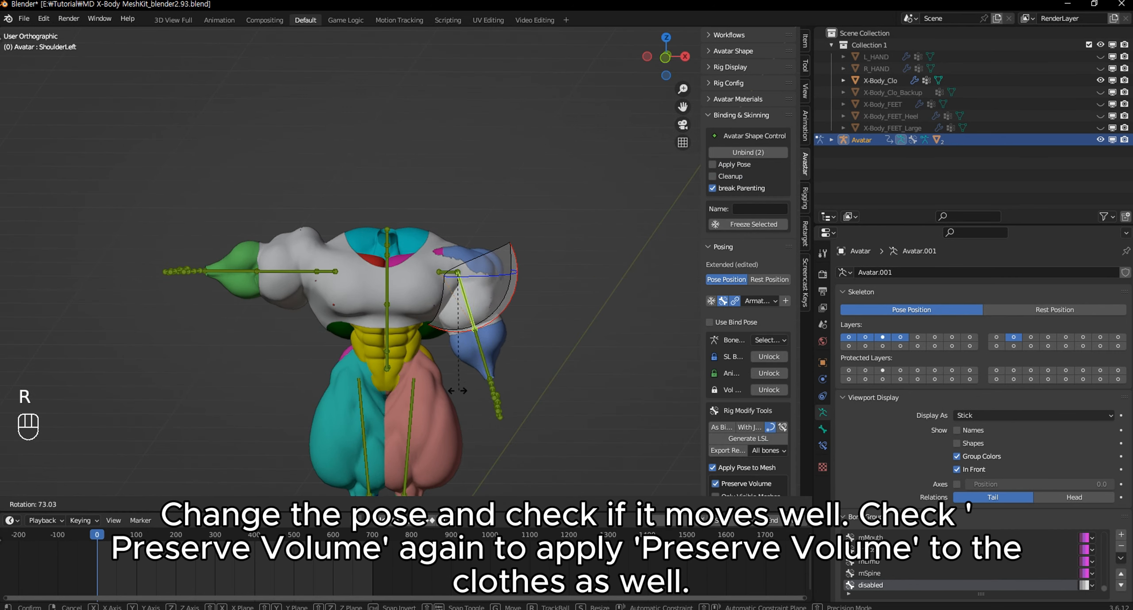
click(432, 397)
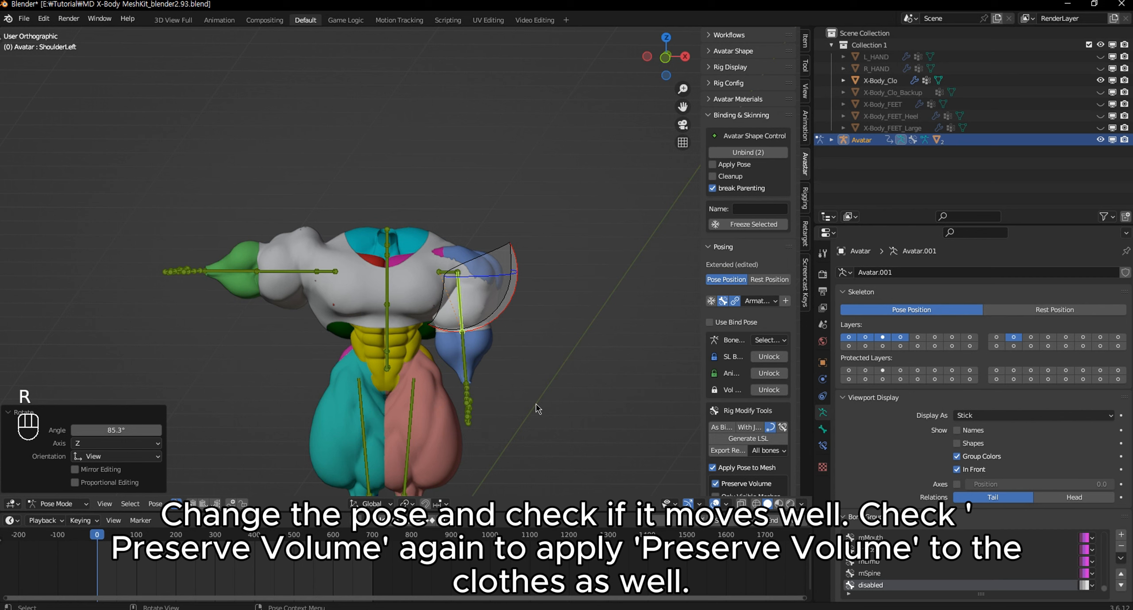
key(ctrl+z)
Reapply Preserve Volume to include the T-shirt, and rotate the ShoulderLeft bone down about 88.5° to test it.
scroll(752, 413, down, 3)
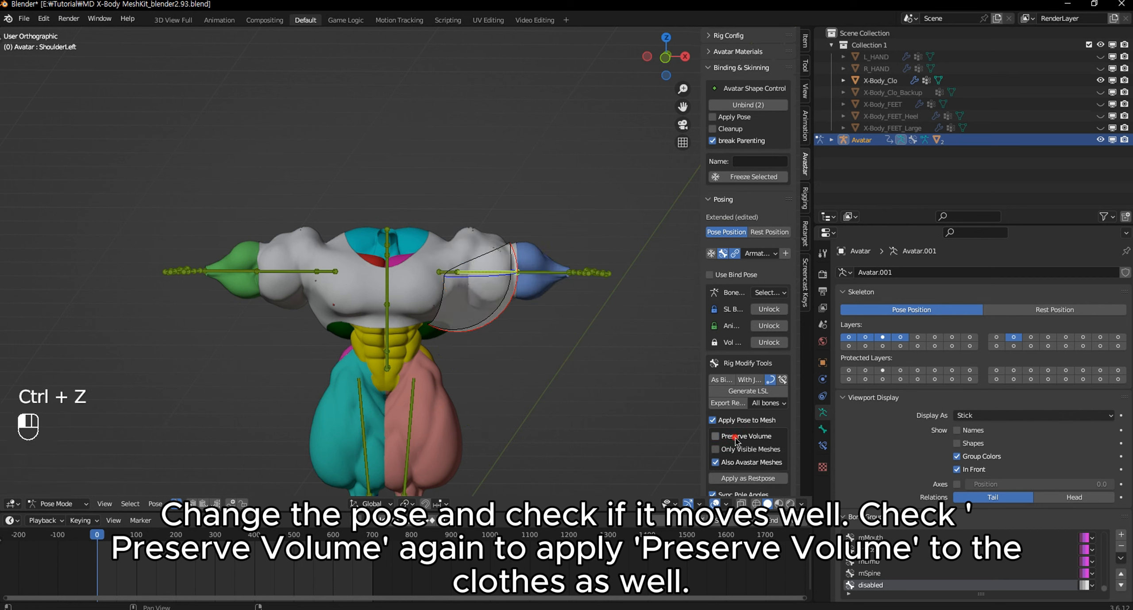
key(r)
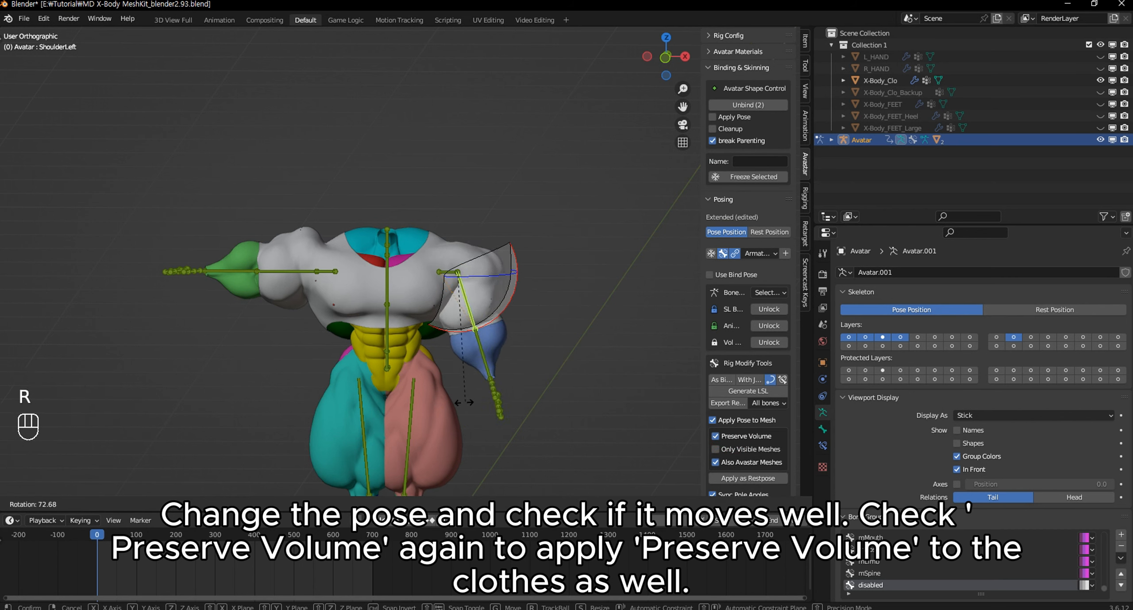
click(427, 410)
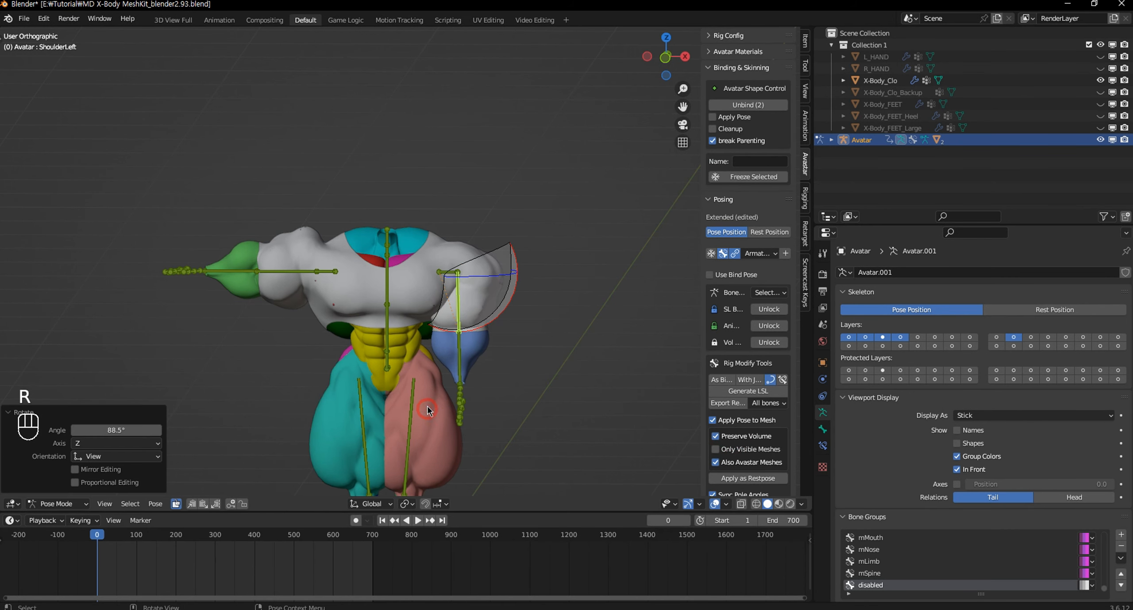
middle_drag(424, 340, 589, 354)
click(716, 436)
click(715, 436)
Rotate the ShoulderRight bone down beside the torso to test how the T-shirt follows.
middle_drag(510, 389, 483, 361)
click(284, 267)
key(r)
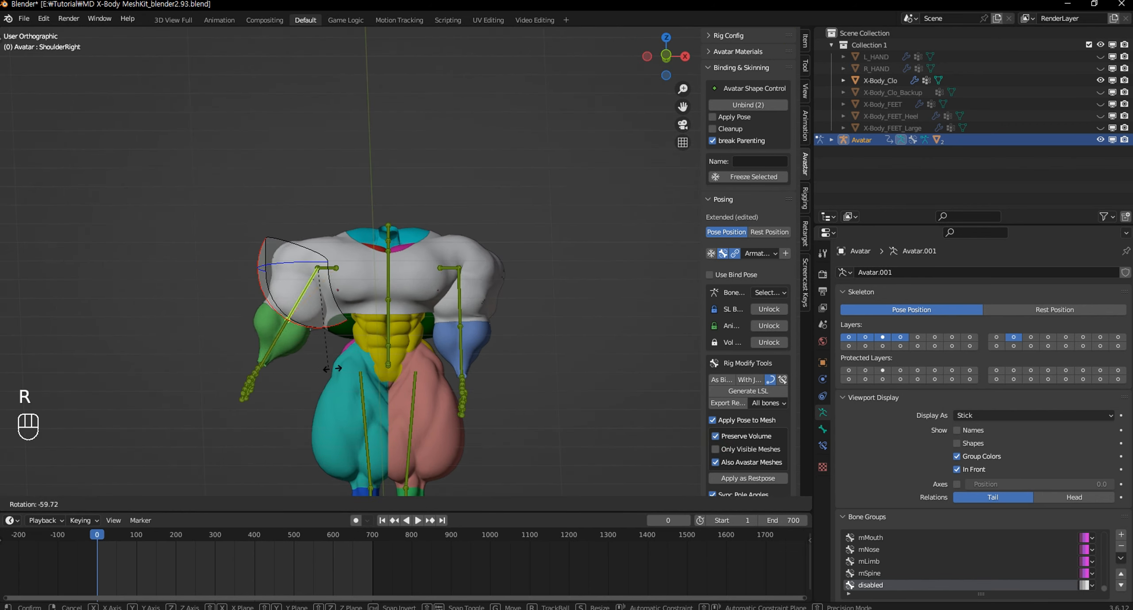
click(365, 365)
mouse_move(384, 283)
middle_down()
mouse_move(413, 356)
mouse_move(579, 313)
mouse_move(387, 299)
middle_up()
Clear the rotation of all Avatar bones to restore the default pose.
key(a)
key(alt+r)
key(a)
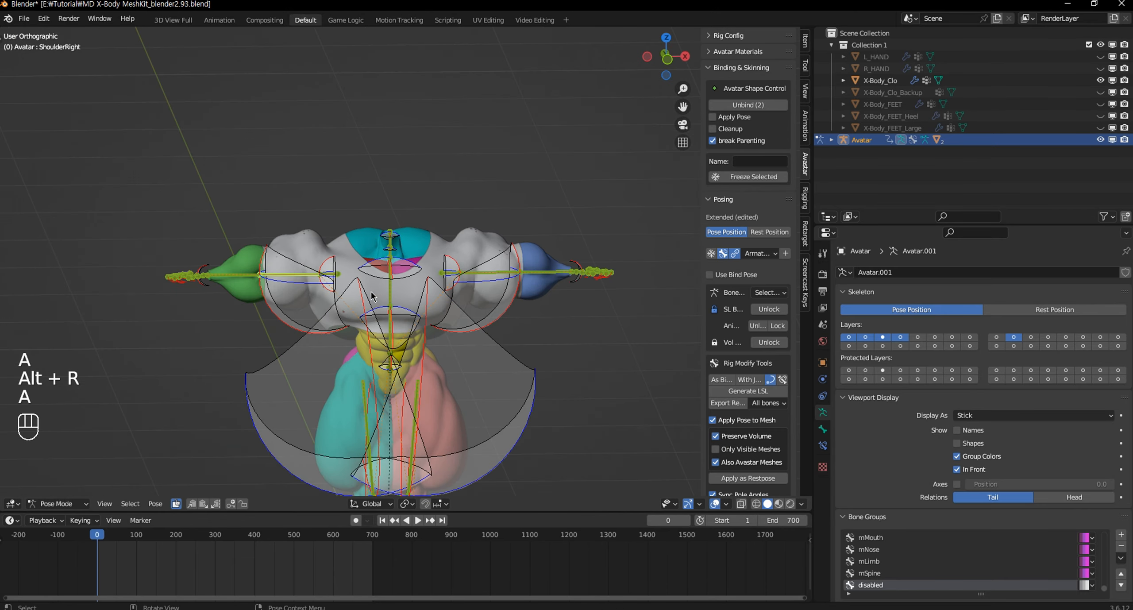
key(a)
Select the TestTShirt mesh and switch it to Sculpt Mode, facing the body patches showing through the back of the sleeves.
click(551, 305)
scroll(558, 313, up, 1)
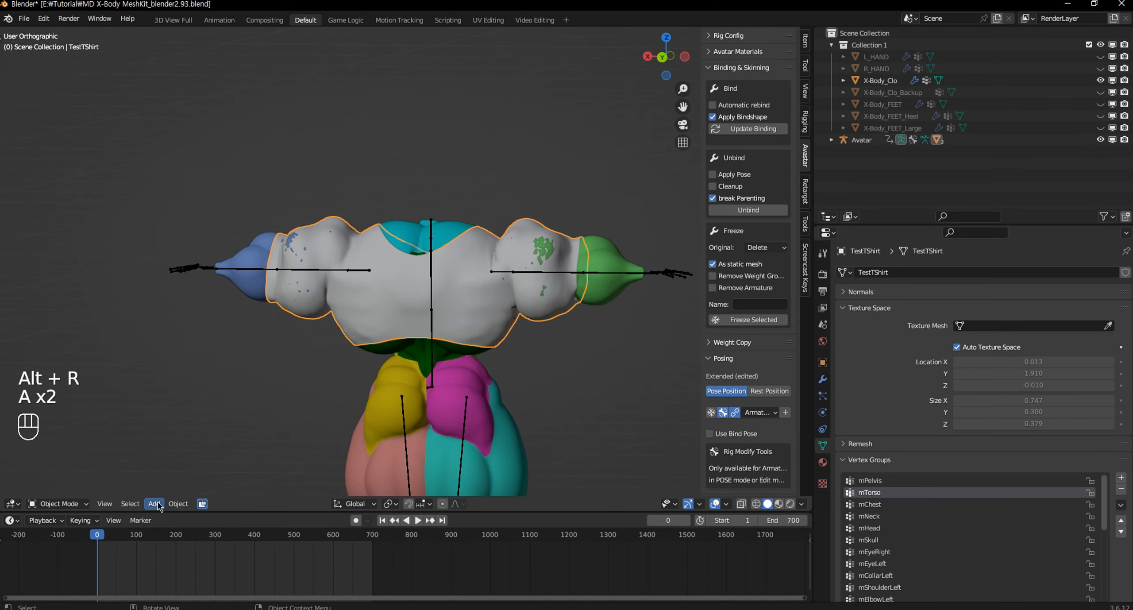
click(49, 505)
click(46, 467)
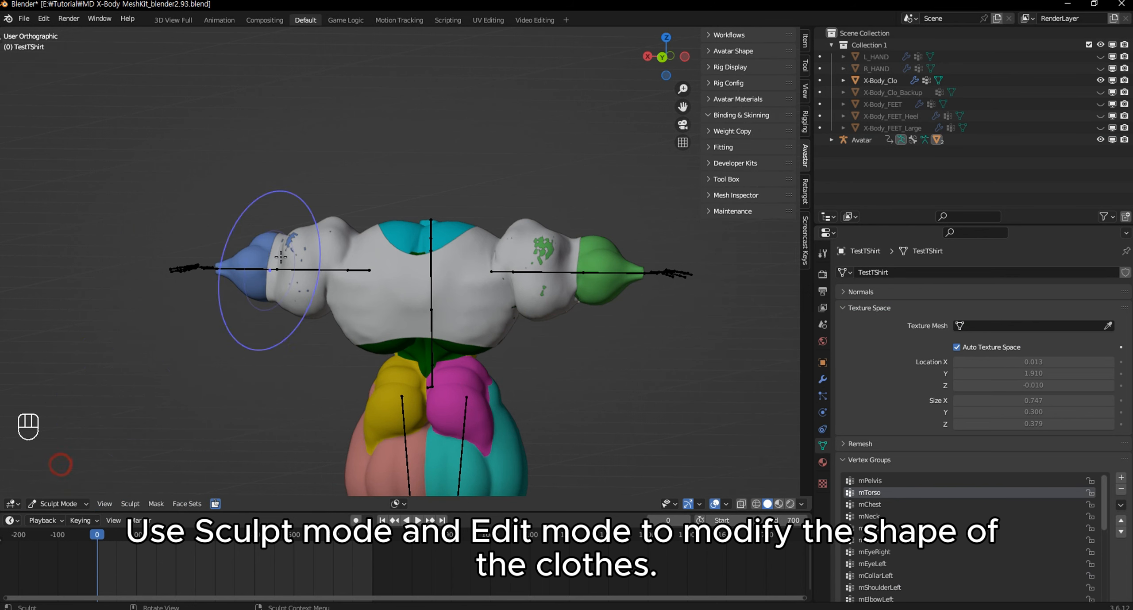
middle_drag(270, 266, 301, 270)
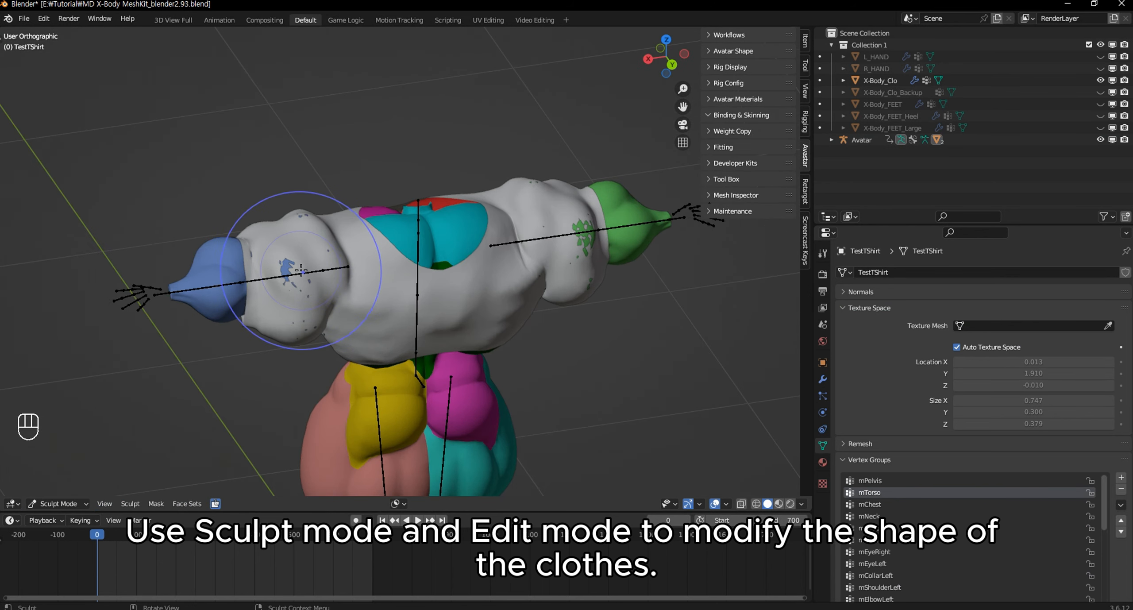
Reduce the sculpt brush radius to 63 px and activate the Clay brush.
key(bracketleft)
key(bracketleft)
key(bracketleft)
key(bracketleft)
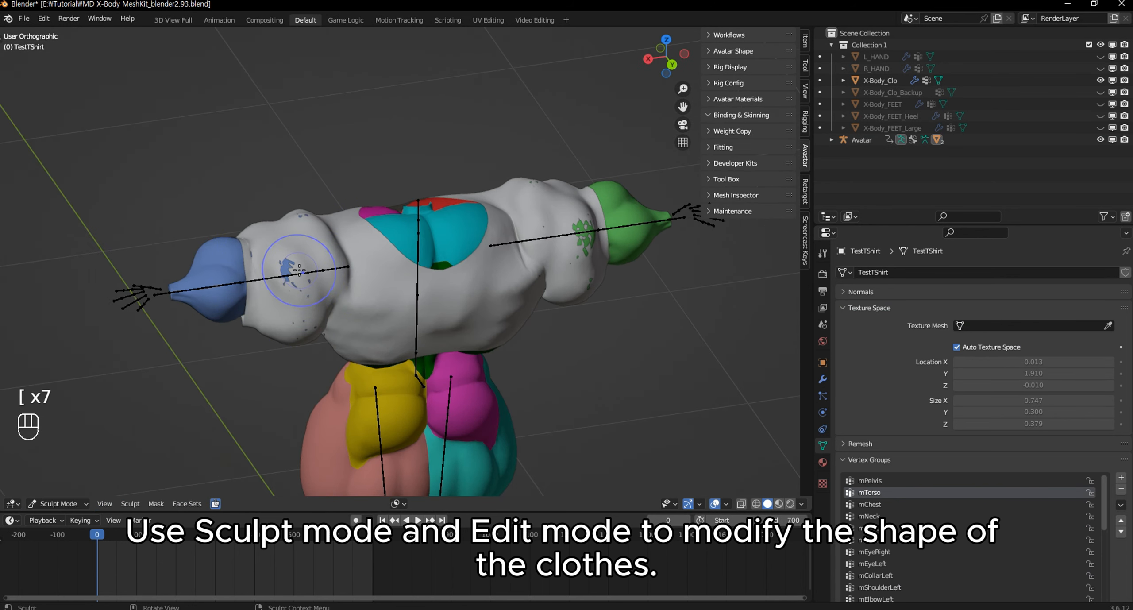
key(t)
click(58, 82)
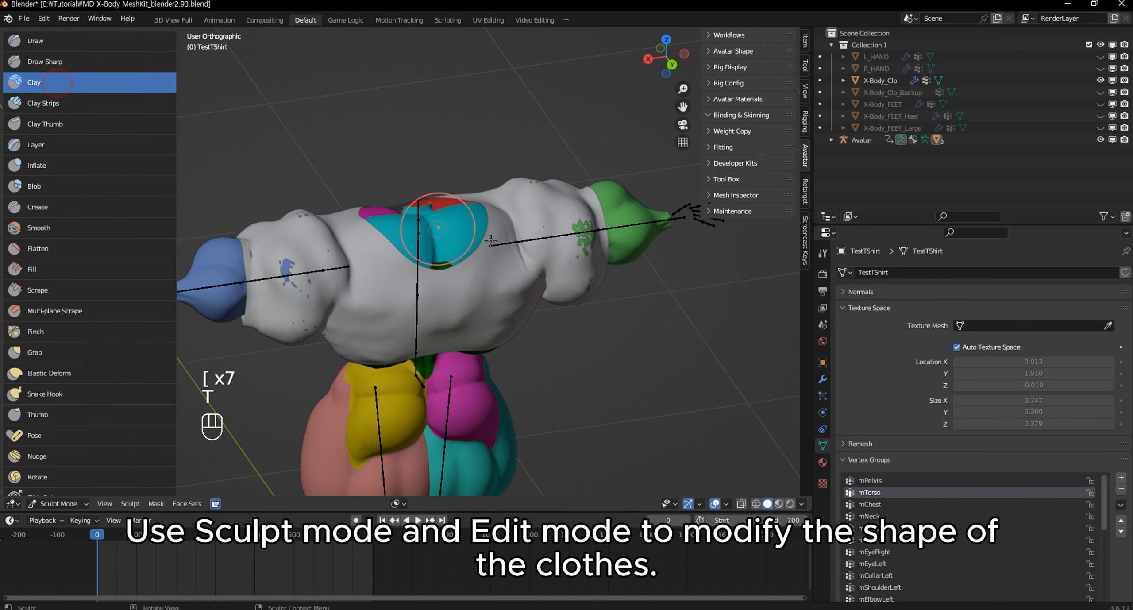
key(t)
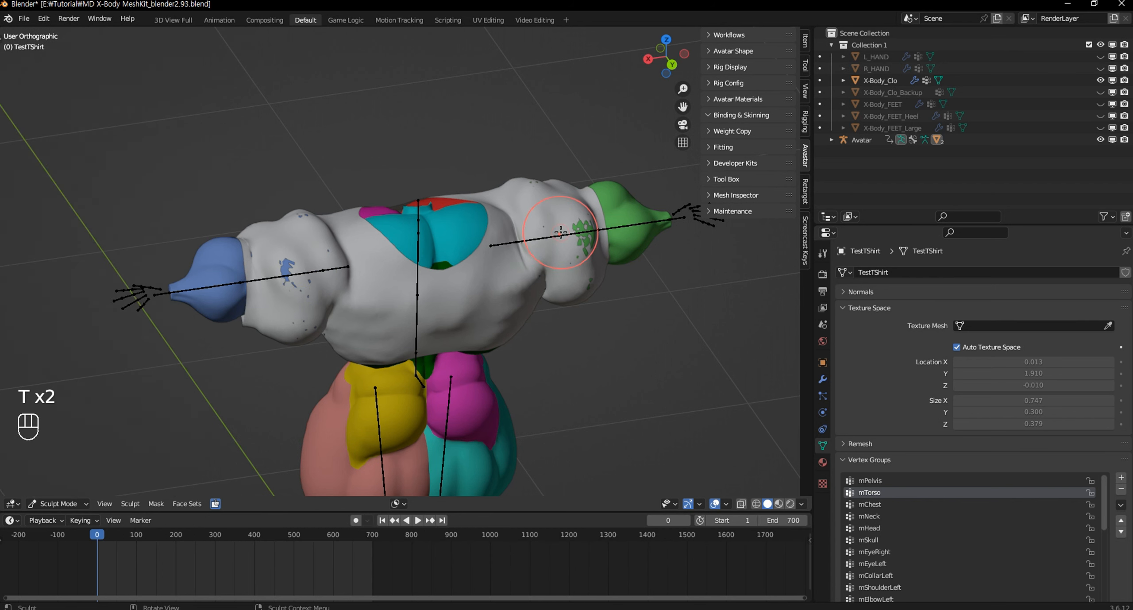
Show the Clay brush's settings with enough width to read their full names and values.
click(805, 66)
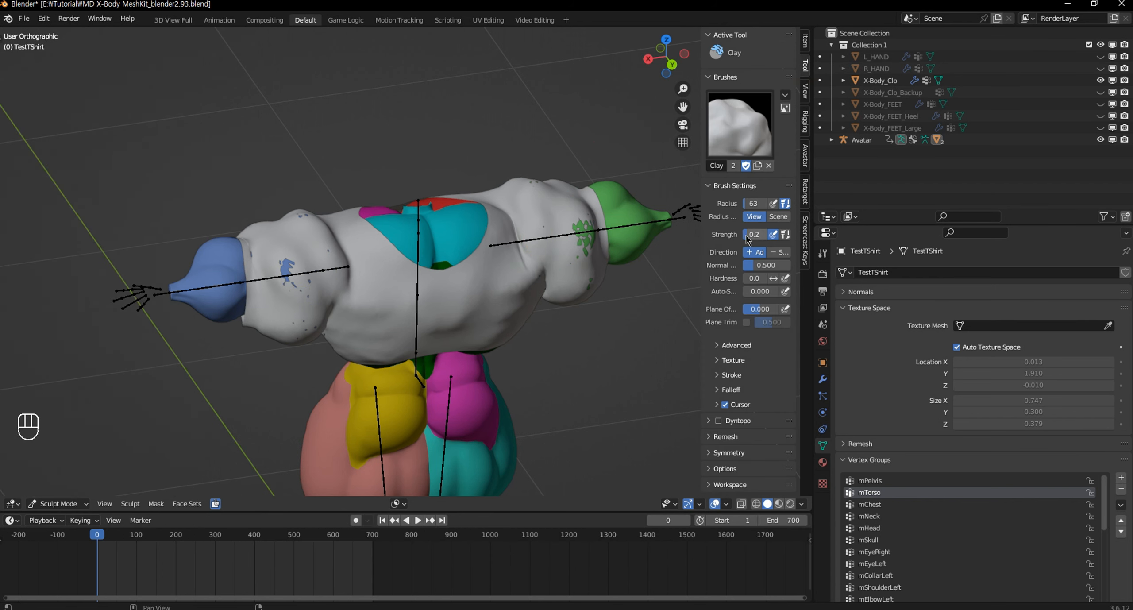
drag(700, 231, 661, 232)
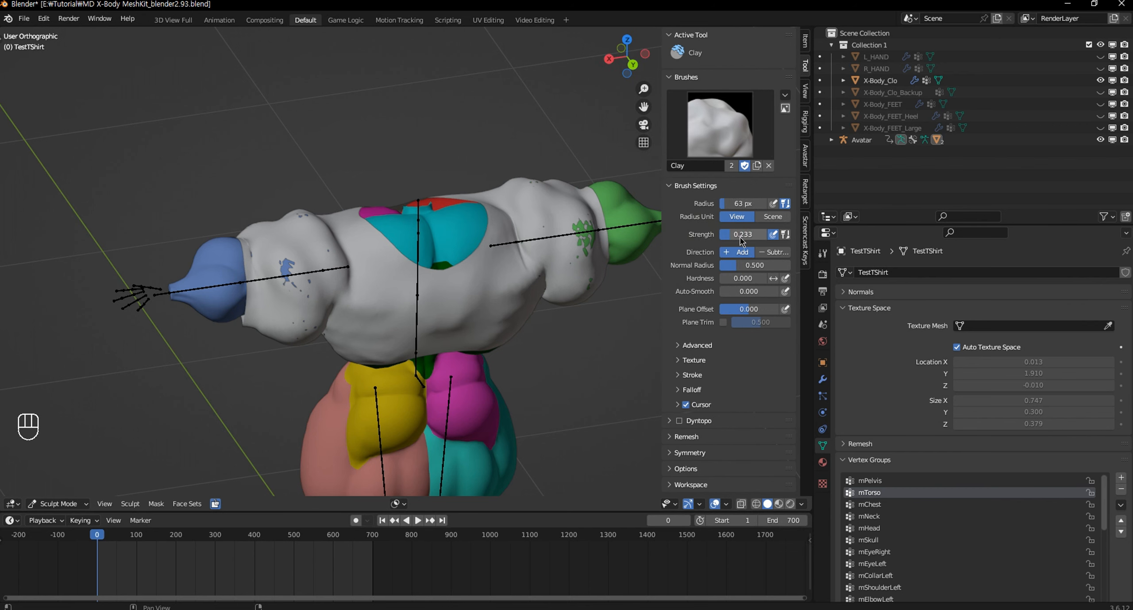
Build up the TestTShirt sleeve over the blue arm with the Clay brush to cover the body patches poking through.
middle_drag(253, 282, 261, 276)
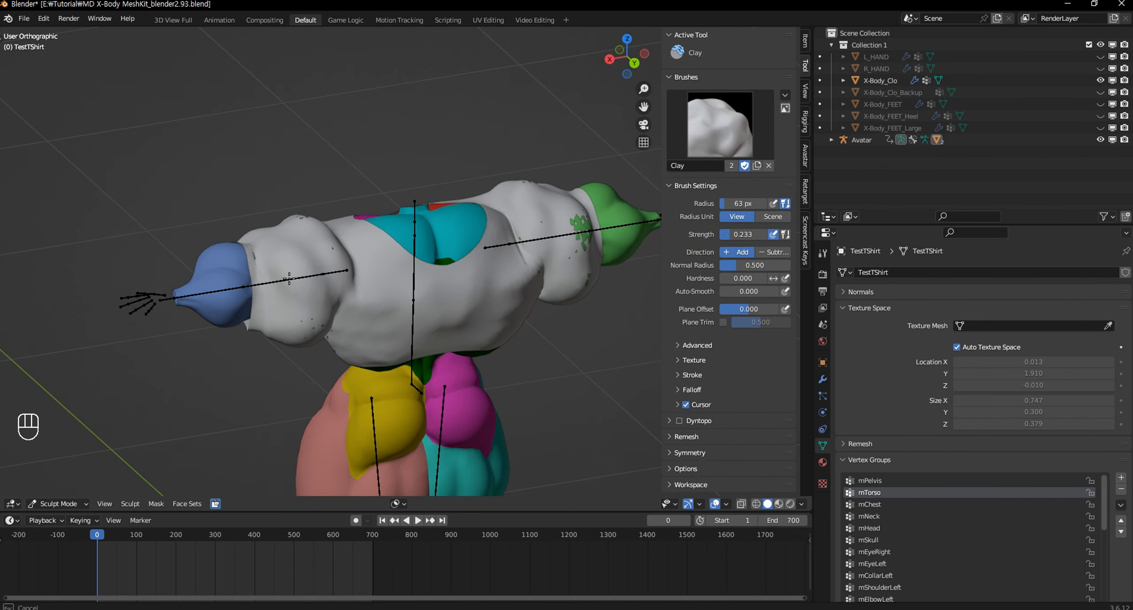
mouse_move(332, 249)
middle_down()
mouse_move(299, 268)
mouse_move(393, 380)
mouse_move(410, 342)
mouse_move(379, 336)
mouse_move(431, 207)
middle_up()
key(f)
middle_drag(326, 213, 336, 199)
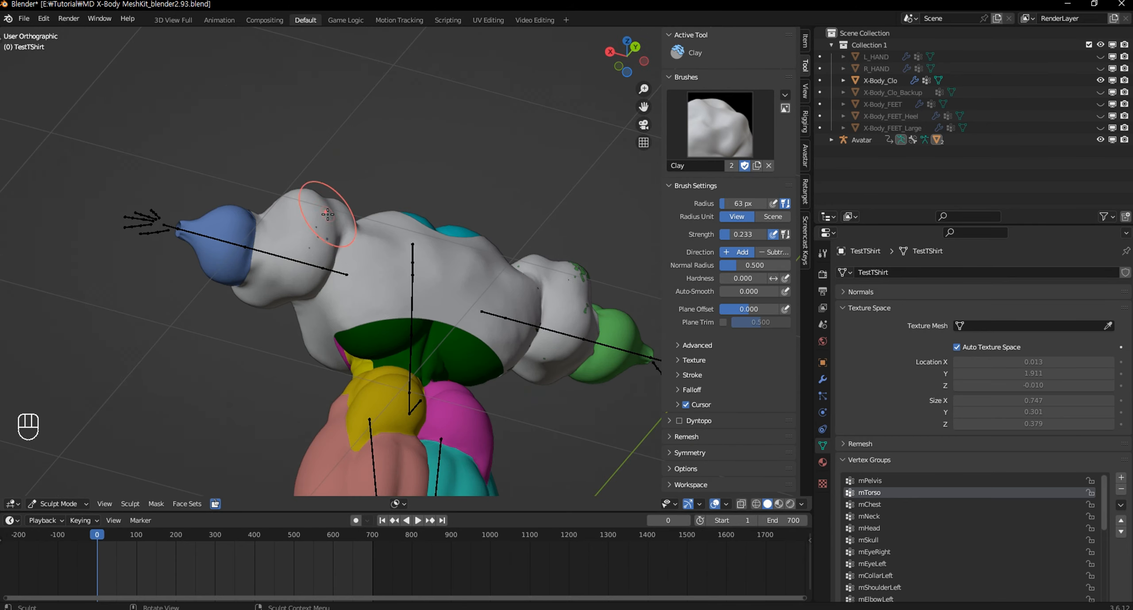
middle_drag(321, 237, 405, 228)
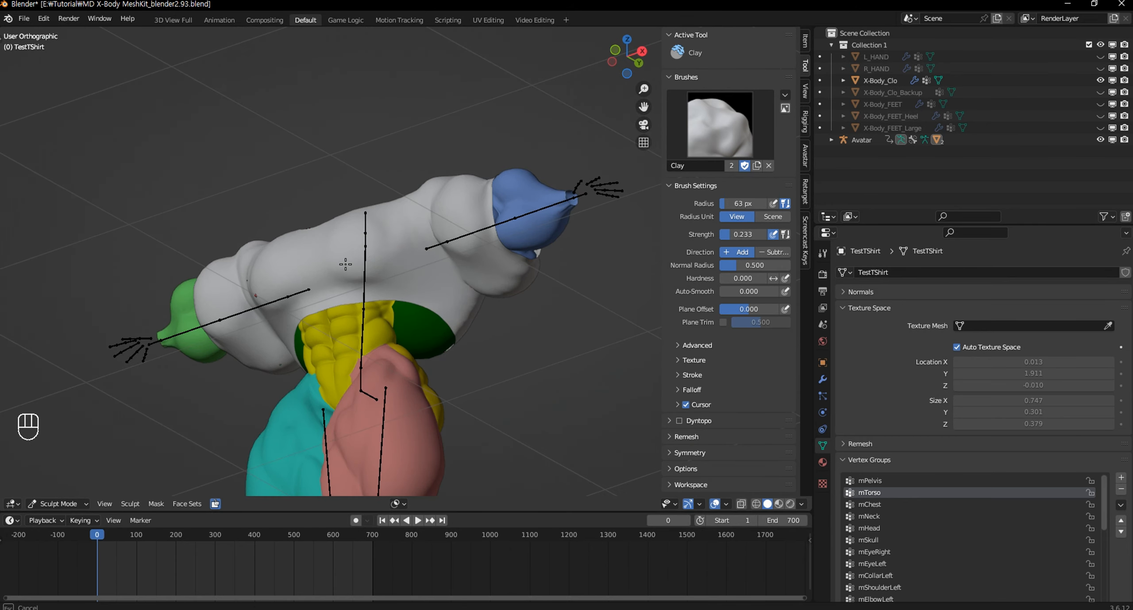
Sculpt the sleeve over the green arm outward with the Clay brush to cover its exposed body patches.
middle_drag(243, 283, 566, 247)
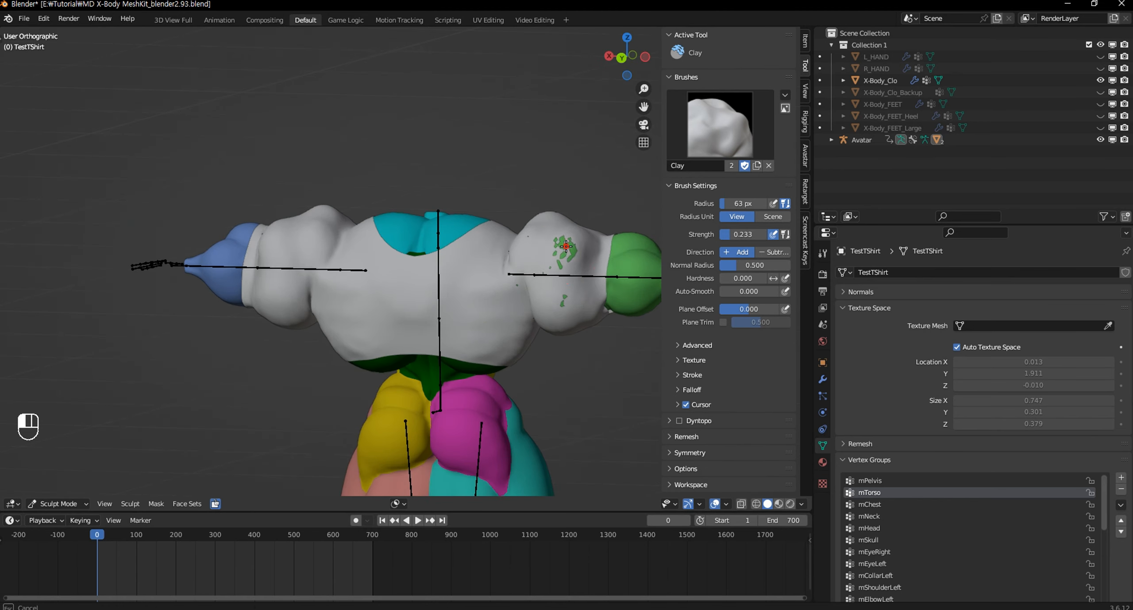
mouse_move(569, 292)
middle_down()
mouse_move(355, 200)
mouse_move(347, 234)
mouse_move(270, 219)
middle_up()
middle_drag(217, 299, 471, 242)
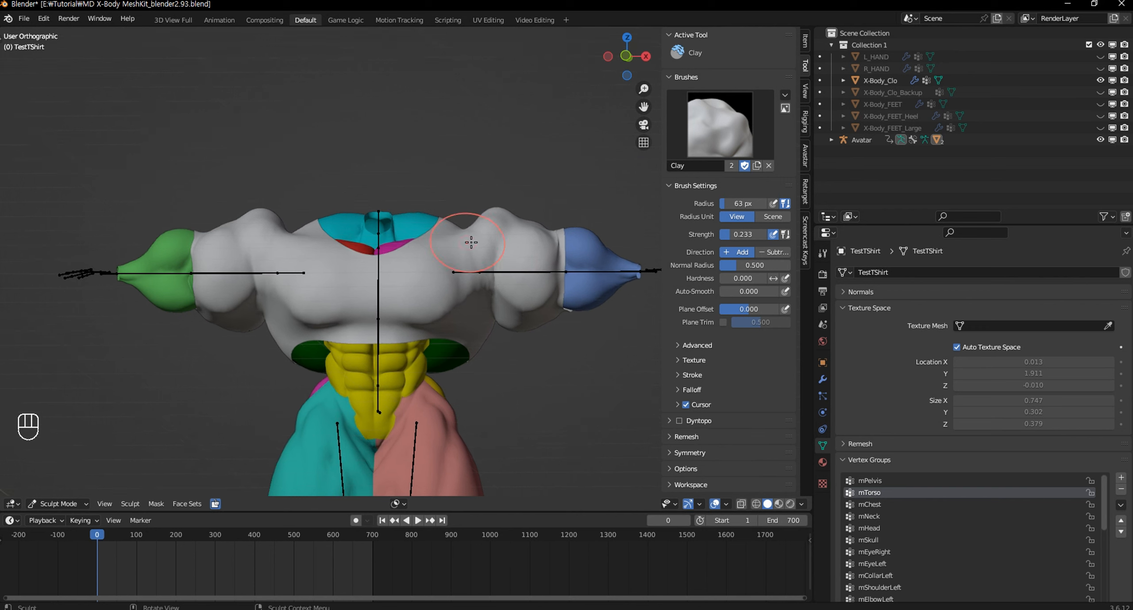
Return the T-shirt to Object Mode and put the Avatar armature into Pose Mode.
click(58, 504)
click(71, 490)
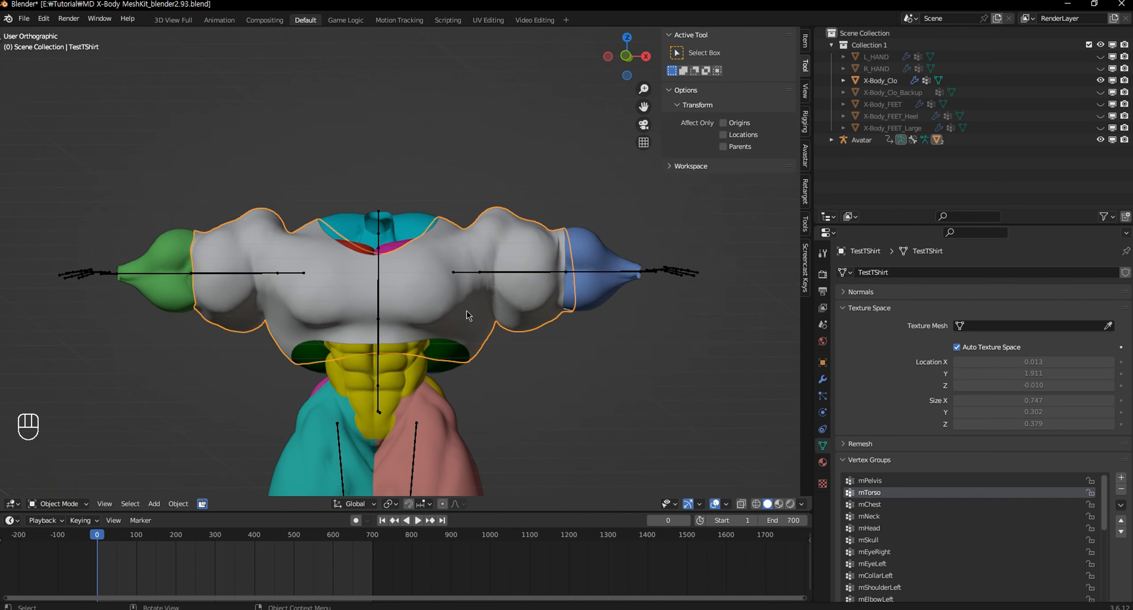
click(470, 276)
key(ctrl+Tab)
Lower the left arm by rotating ShoulderLeft 80.9°, and mirror the pose to the right arm by pasting it flipped on the X-axis.
click(516, 274)
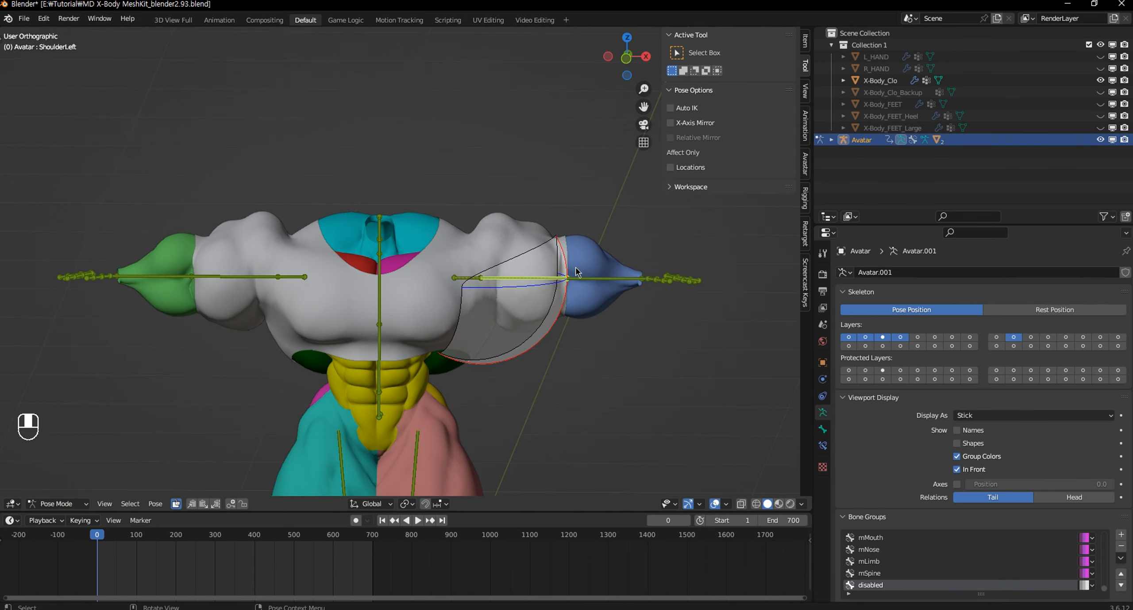
key(r)
click(505, 349)
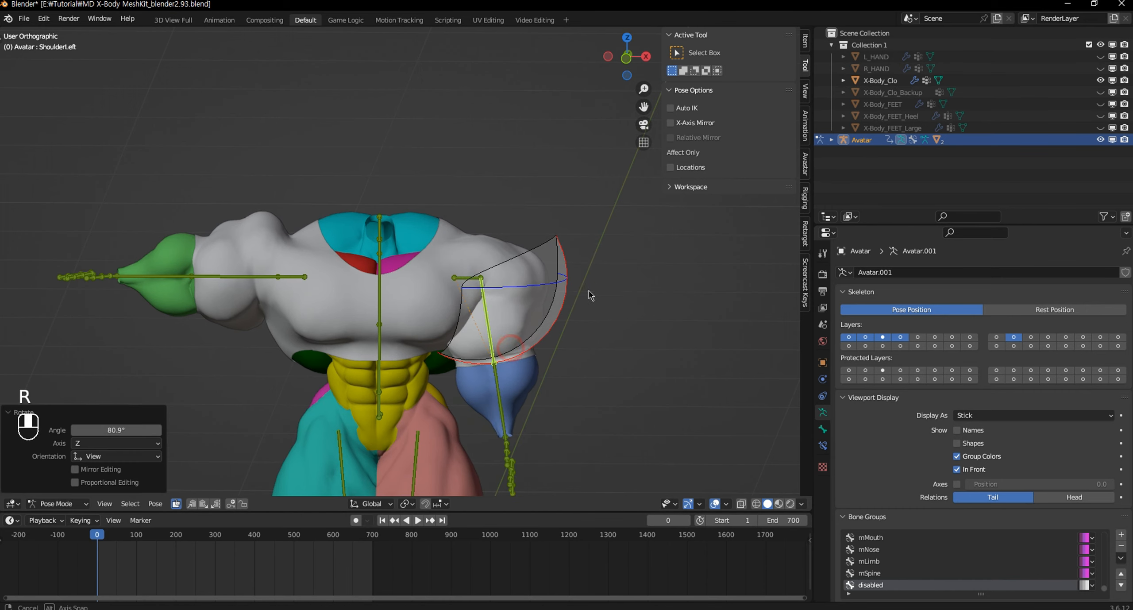
middle_drag(514, 351, 354, 284)
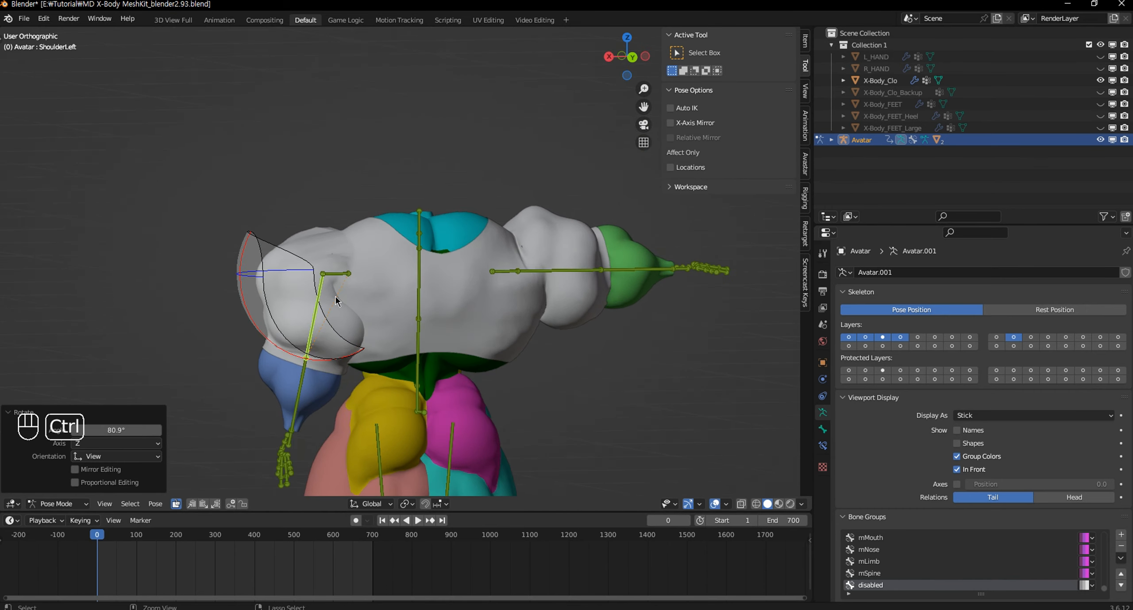
key(ctrl+c)
key(shift+ctrl+v)
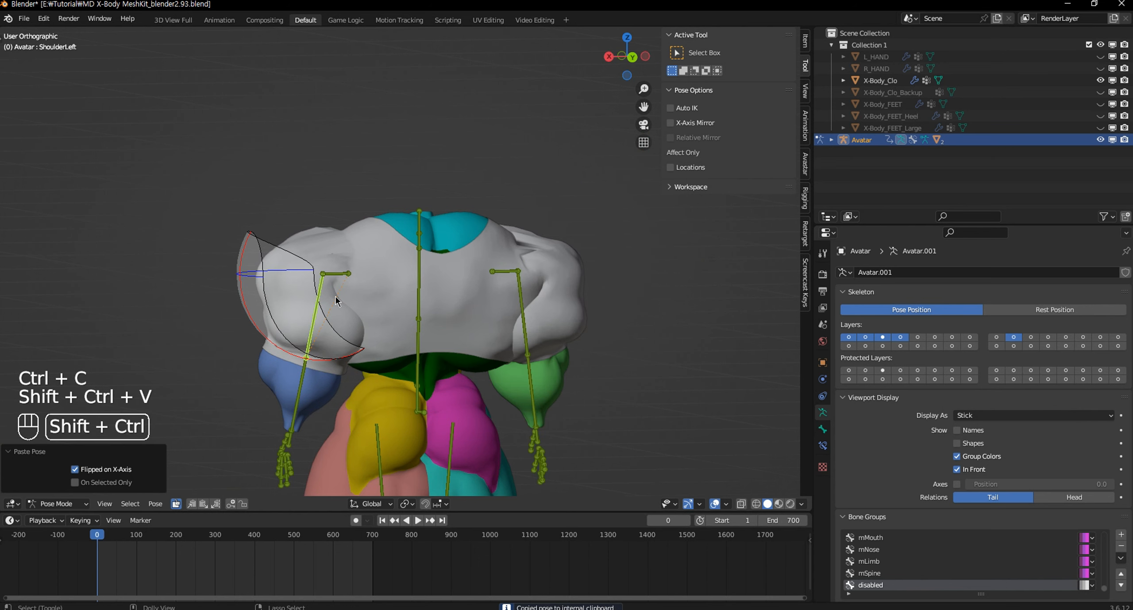
Select the TestTShirt mesh and display it in wireframe to examine the mesh around both lowered shoulders.
middle_drag(358, 275, 414, 260)
click(354, 252)
scroll(414, 260, up, 2)
scroll(413, 260, up, 1)
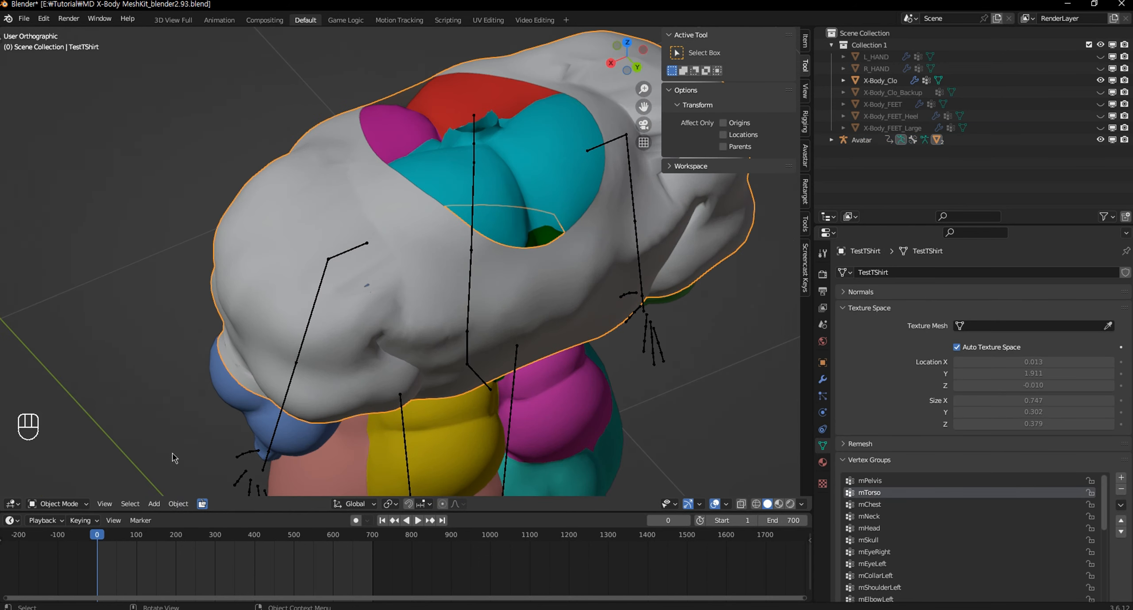
key(z)
click(245, 326)
middle_drag(245, 326, 296, 184)
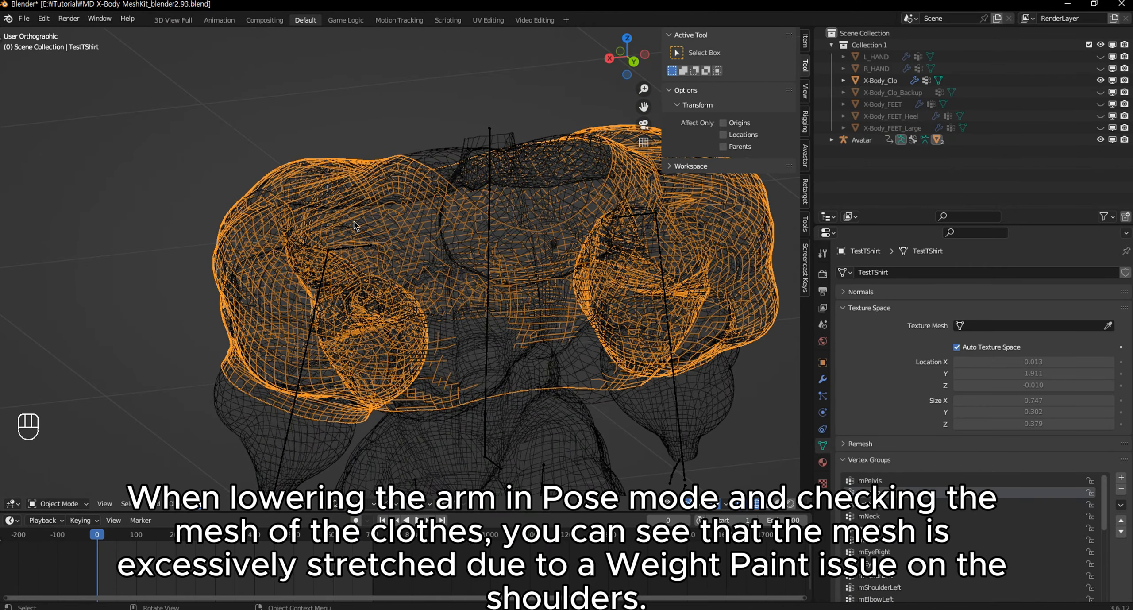
middle_drag(355, 225, 138, 516)
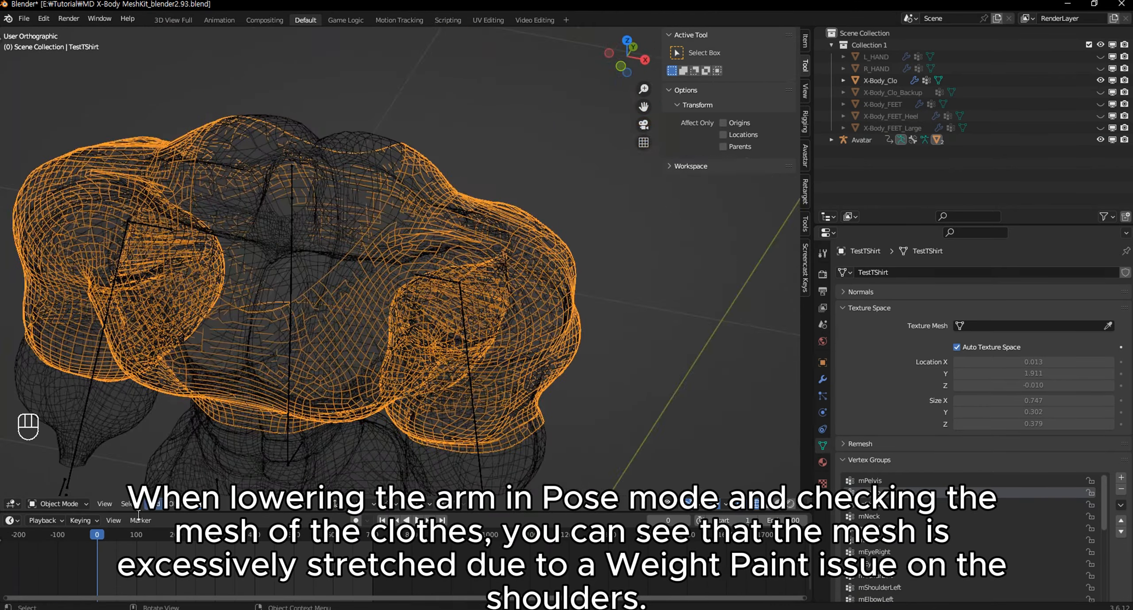
Switch TestTShirt to Weight Paint mode and activate the Blur brush.
click(73, 506)
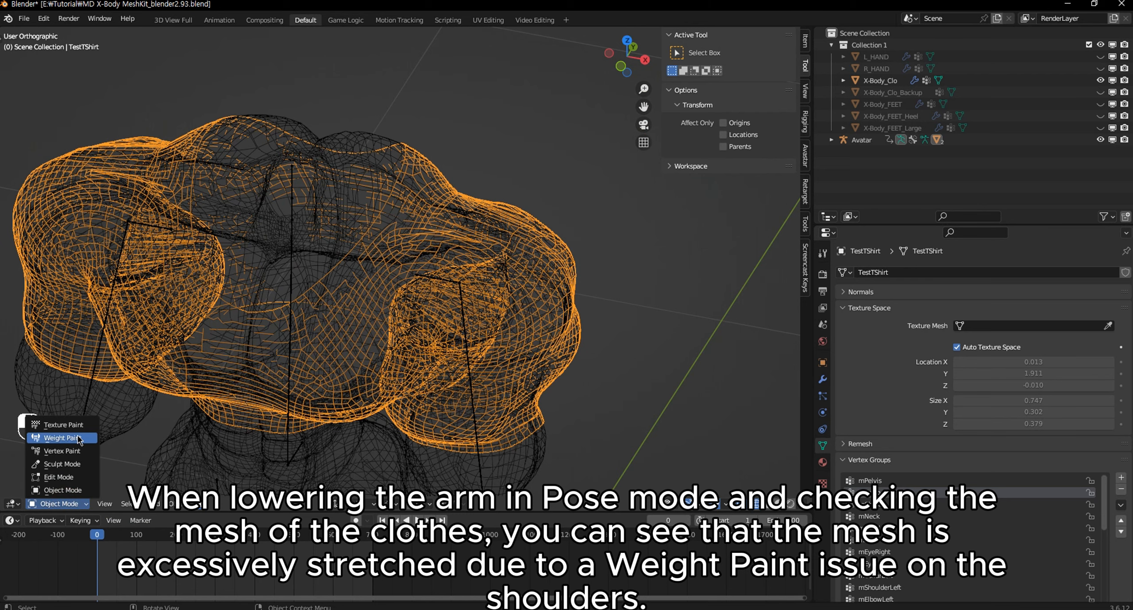
click(62, 438)
middle_drag(133, 310, 258, 156)
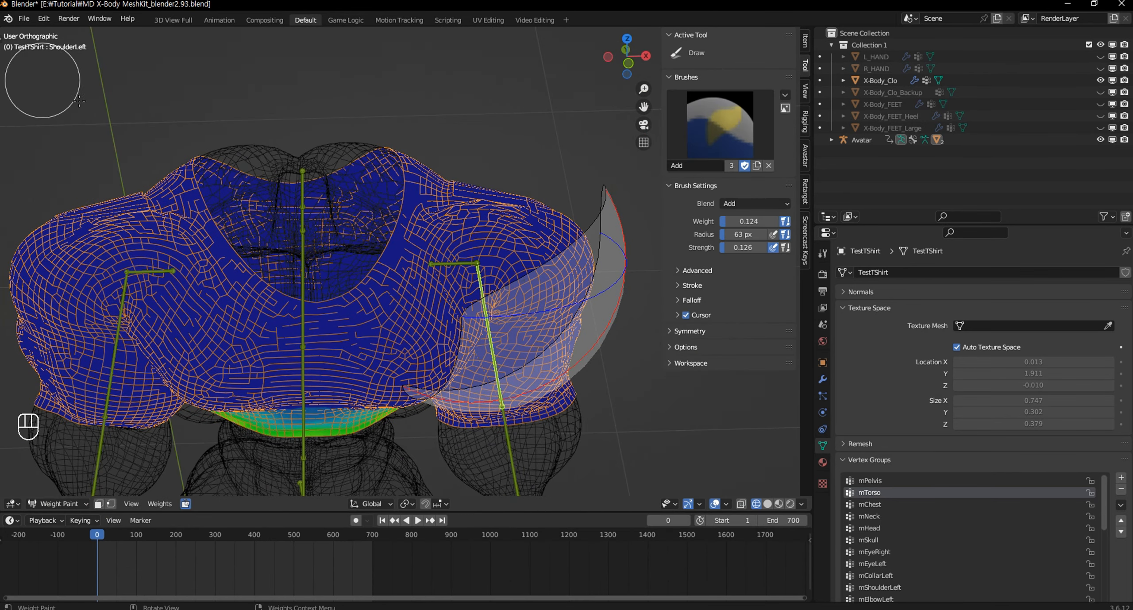
key(t)
click(95, 69)
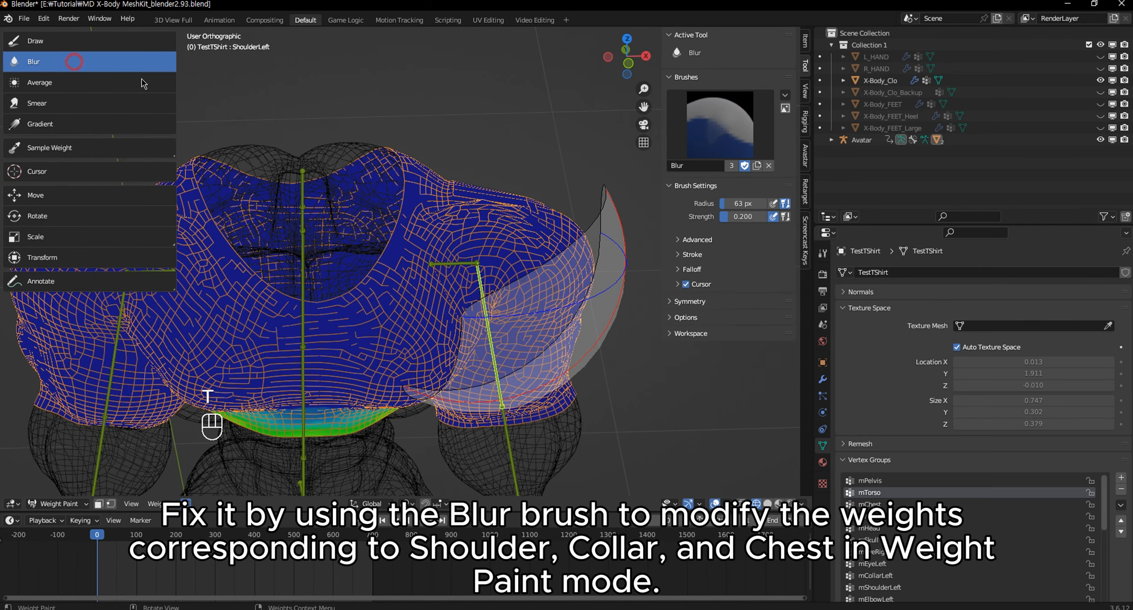
Enable the T-shirt's Armature modifier for Edit Mode and On Cage display, and return to Weight Paint mode.
middle_drag(434, 203, 423, 253)
middle_drag(459, 172, 506, 190)
key(Tab)
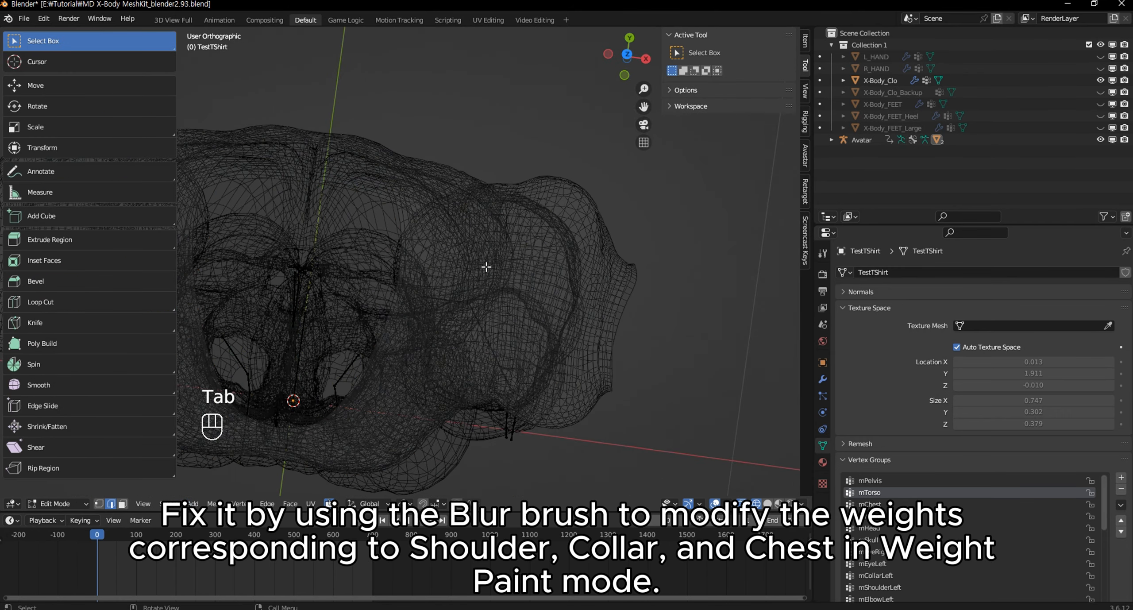
click(824, 380)
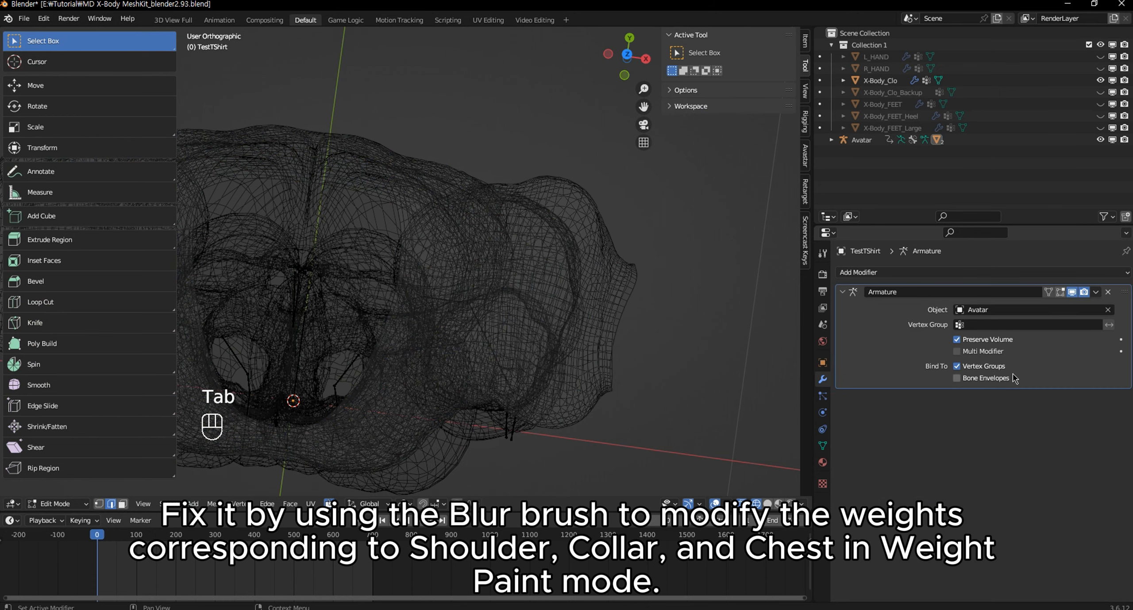
click(1061, 292)
click(1049, 293)
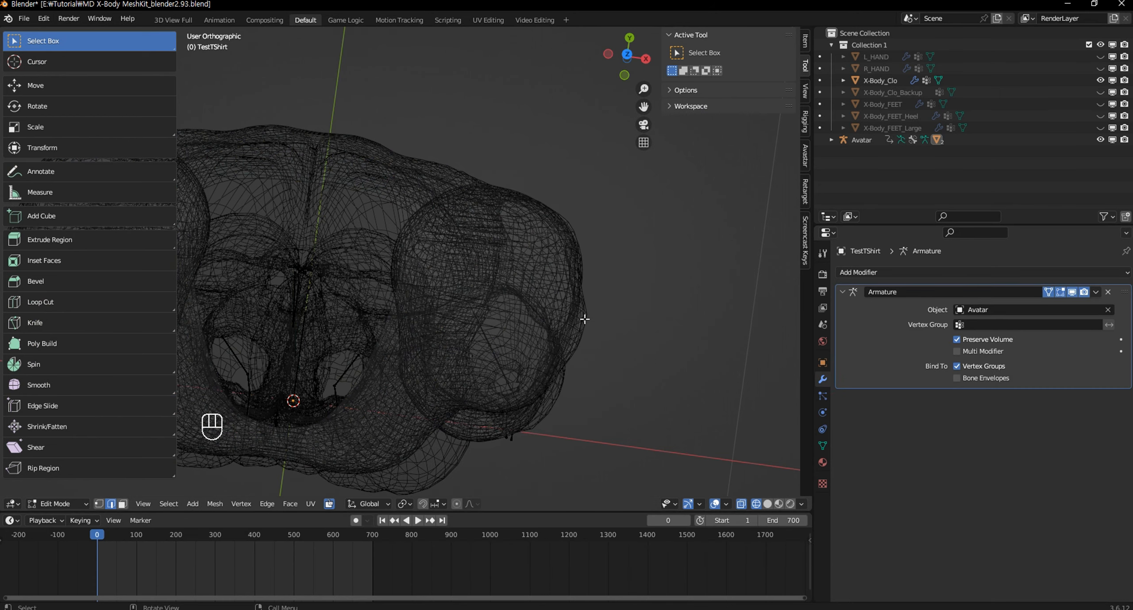
key(Tab)
Activate the mCollarLeft vertex group and blur its weights over the stretched left shoulder at strength 0.724.
mouse_move(538, 329)
middle_down()
mouse_move(487, 284)
mouse_move(415, 267)
middle_up()
scroll(501, 289, up, 2)
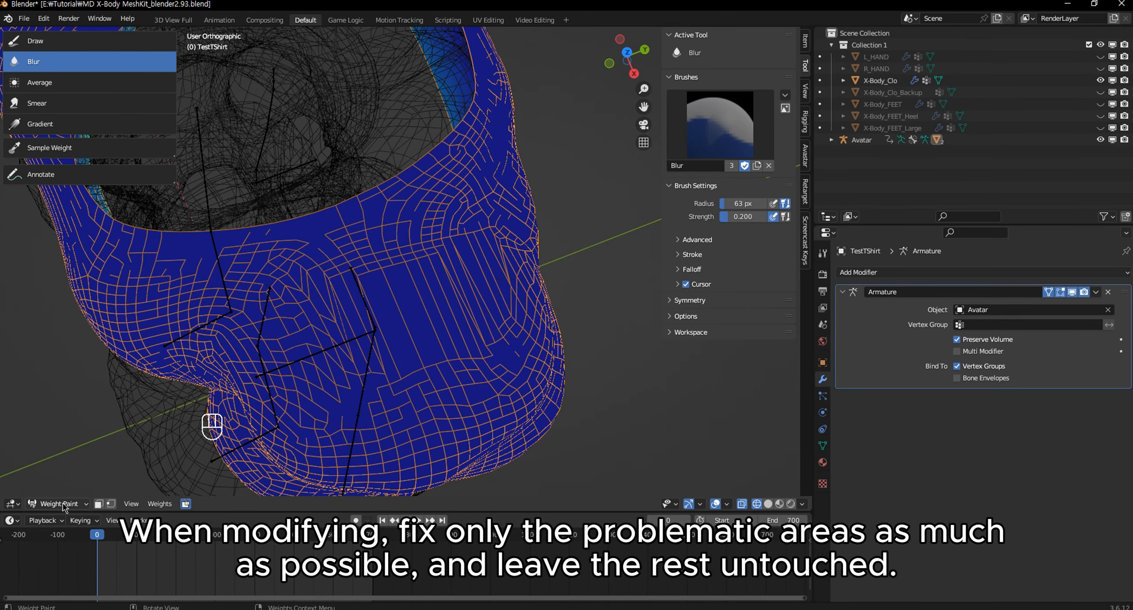
click(822, 446)
scroll(935, 556, down, 1)
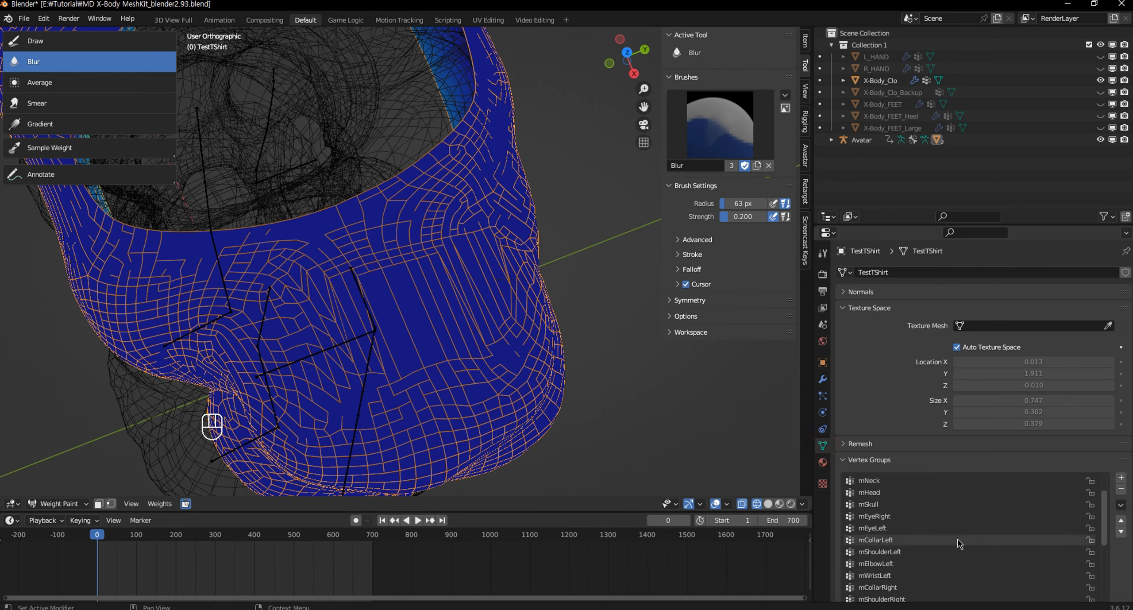
click(948, 540)
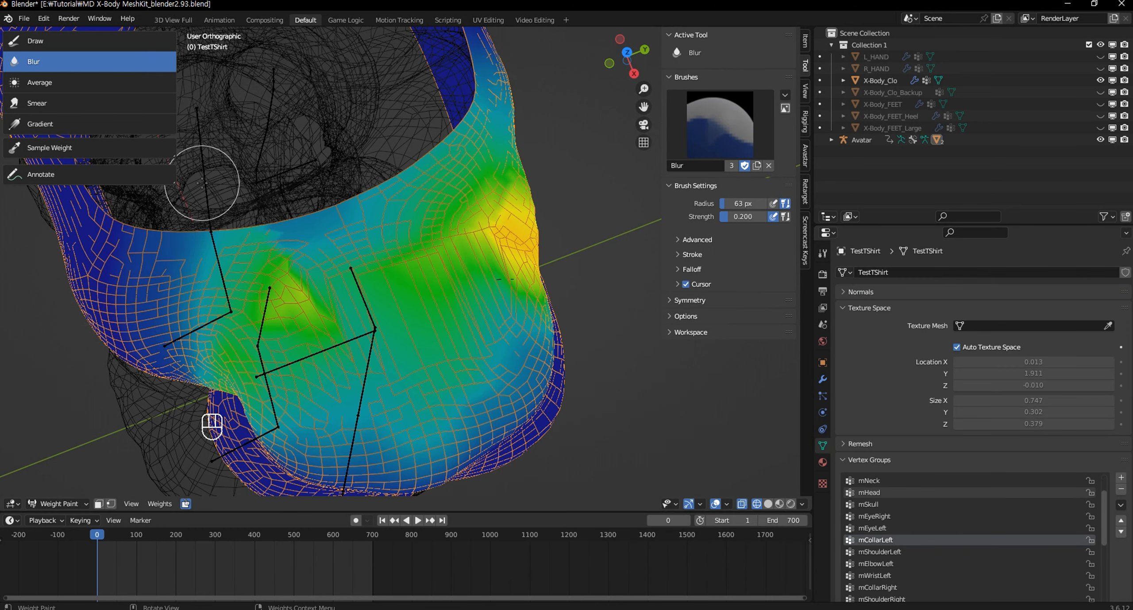
middle_drag(294, 235, 316, 235)
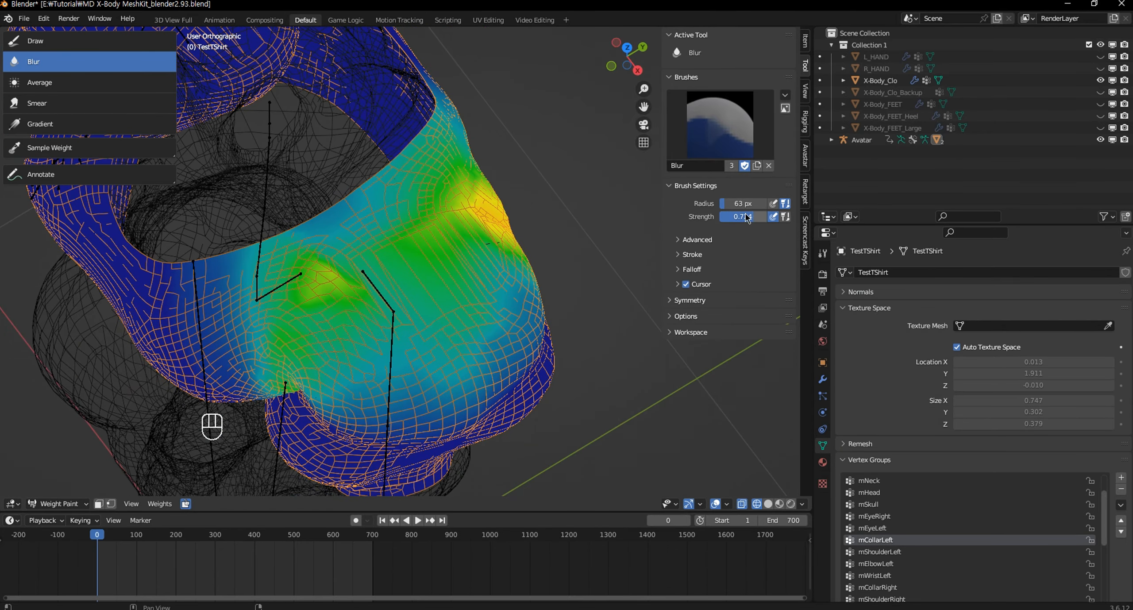
middle_drag(349, 226, 366, 228)
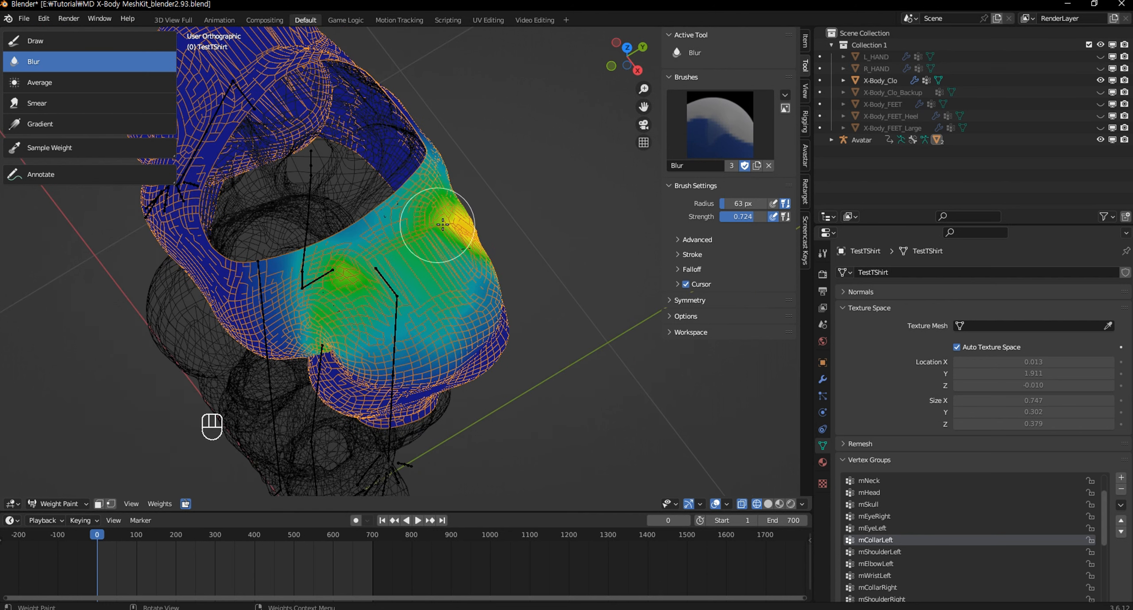
Blur the mShoulderLeft vertex group's weights across the top of the left shoulder.
click(882, 552)
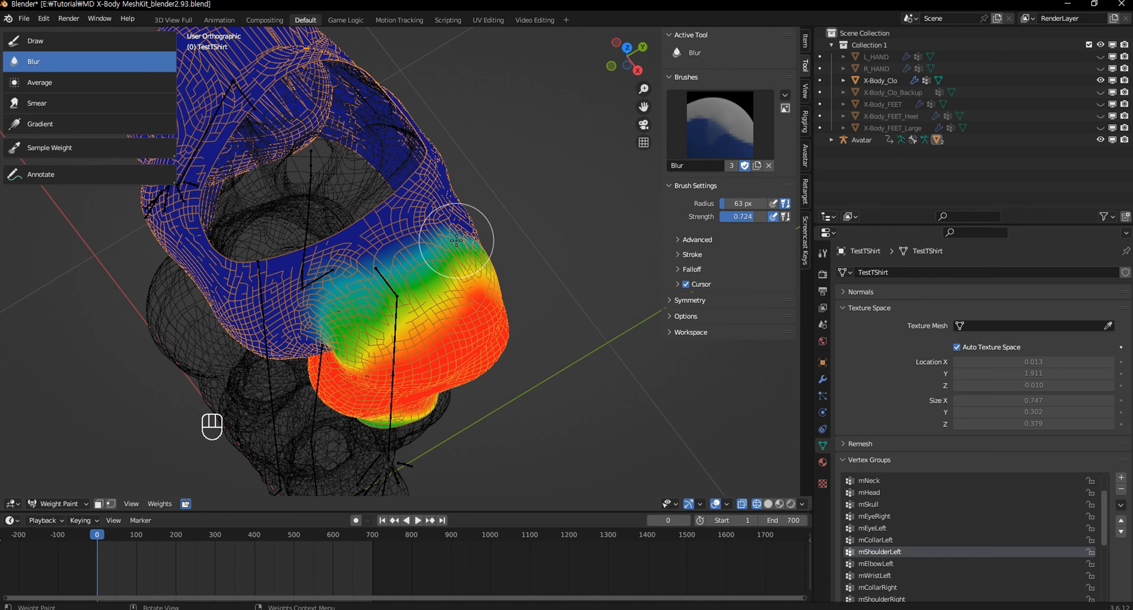
drag(465, 268, 383, 307)
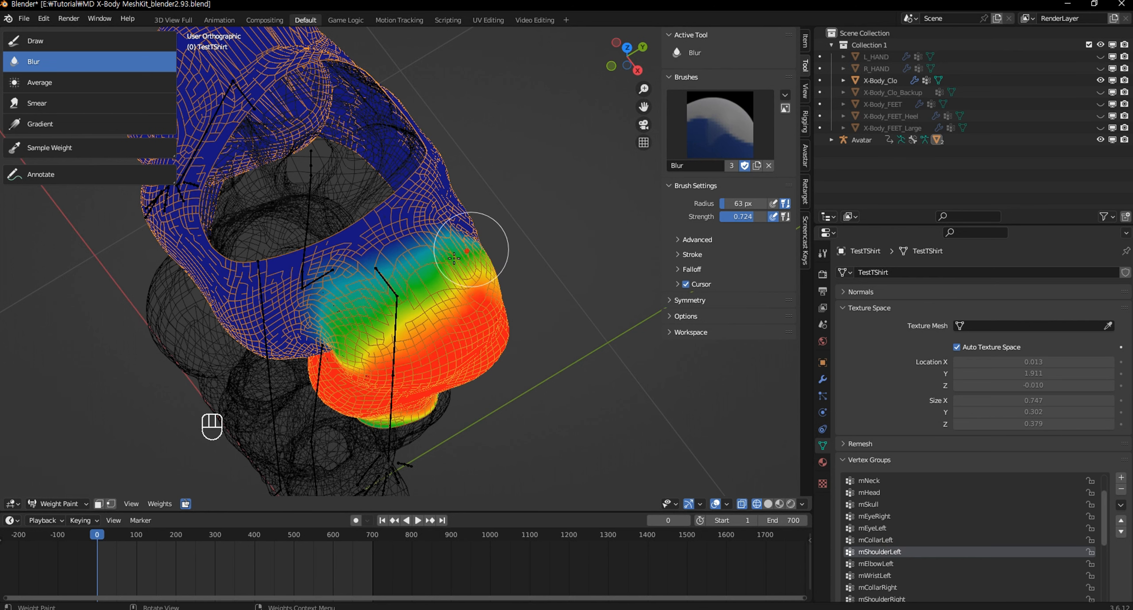
drag(453, 258, 401, 289)
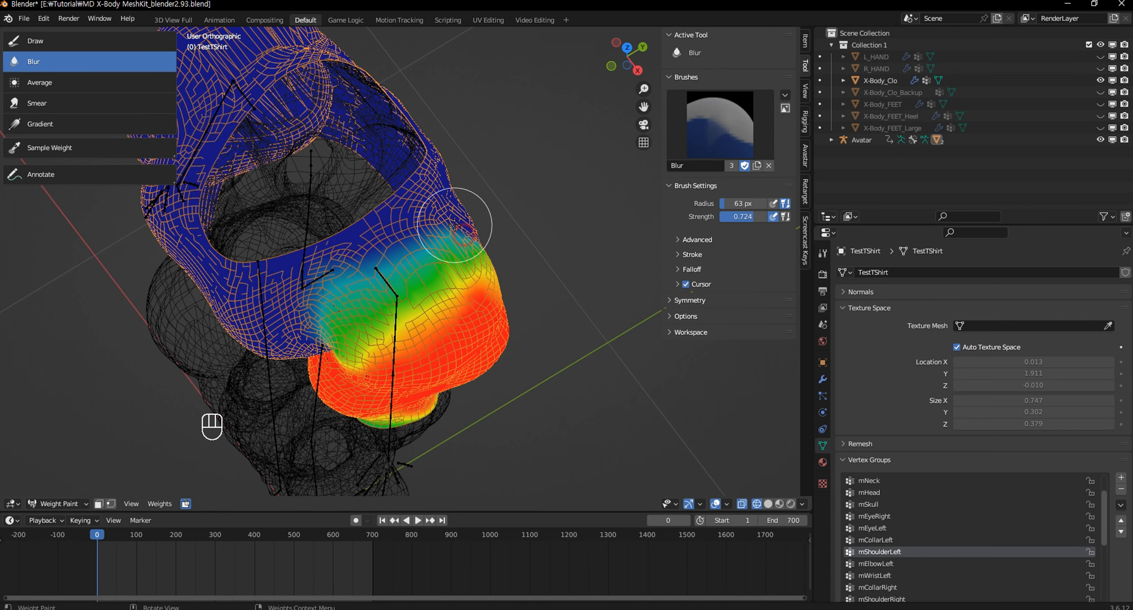
Blur the mChest vertex group's weights around the left shoulder and make mCollarLeft the active group again.
scroll(898, 505, up, 3)
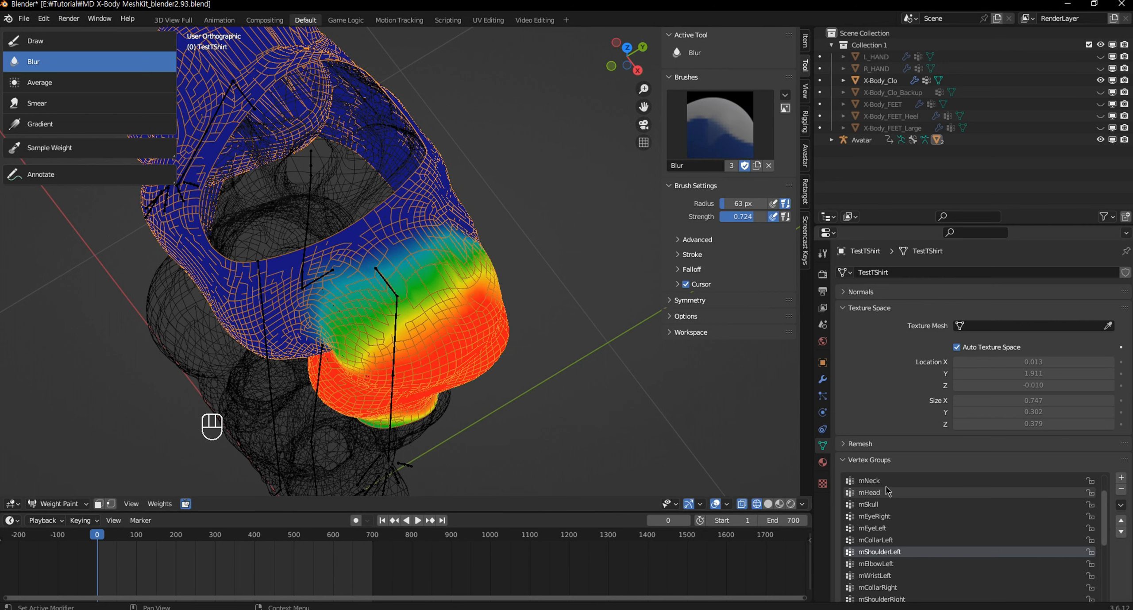
click(898, 505)
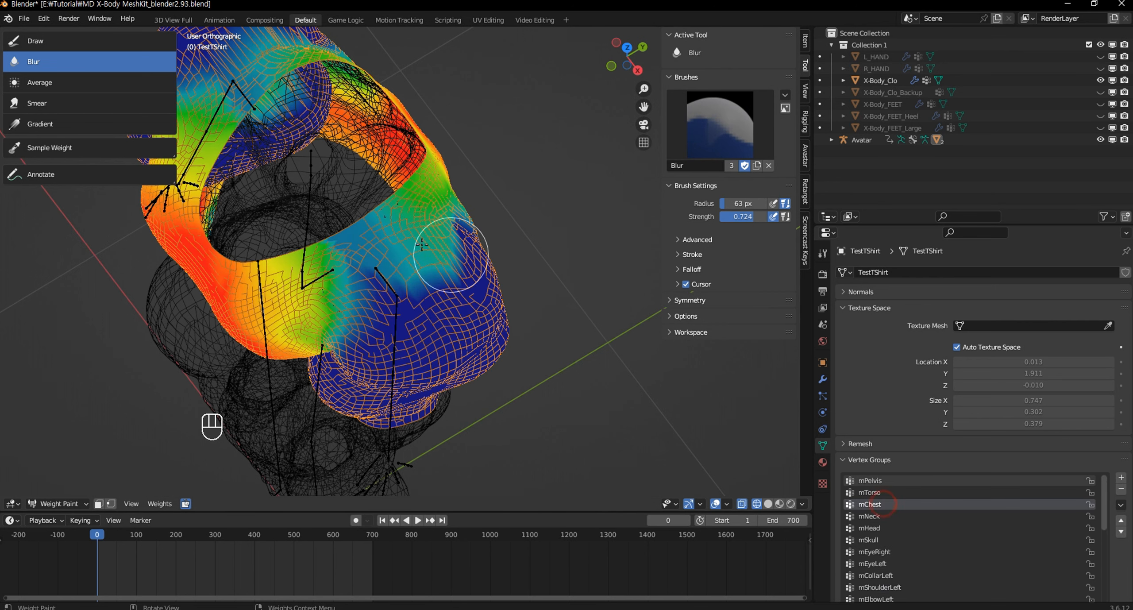
click(420, 257)
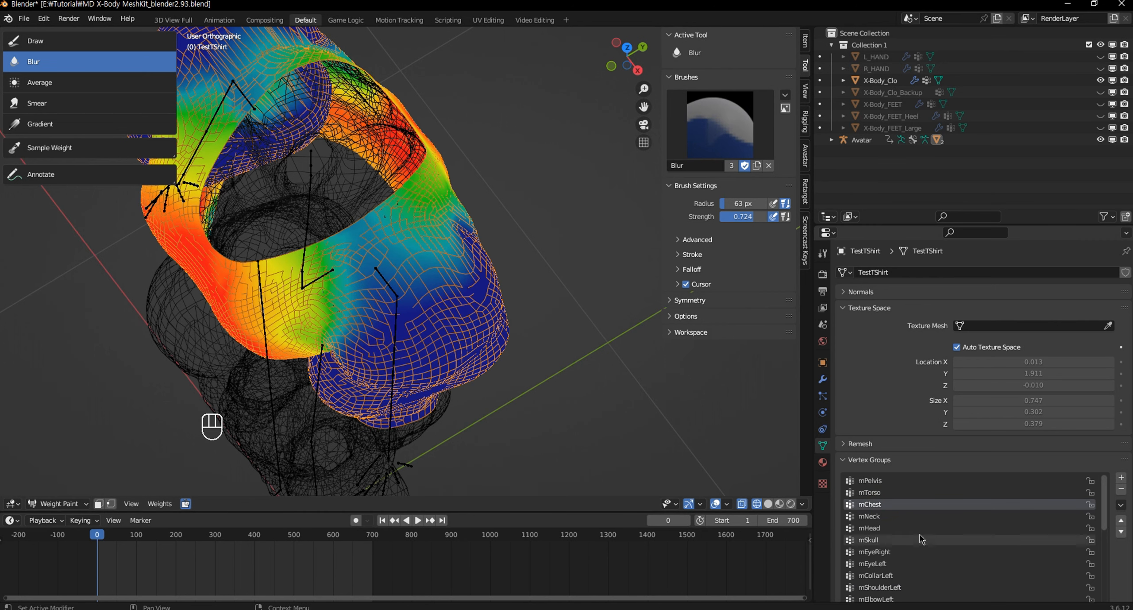
scroll(898, 549, down, 1)
click(885, 562)
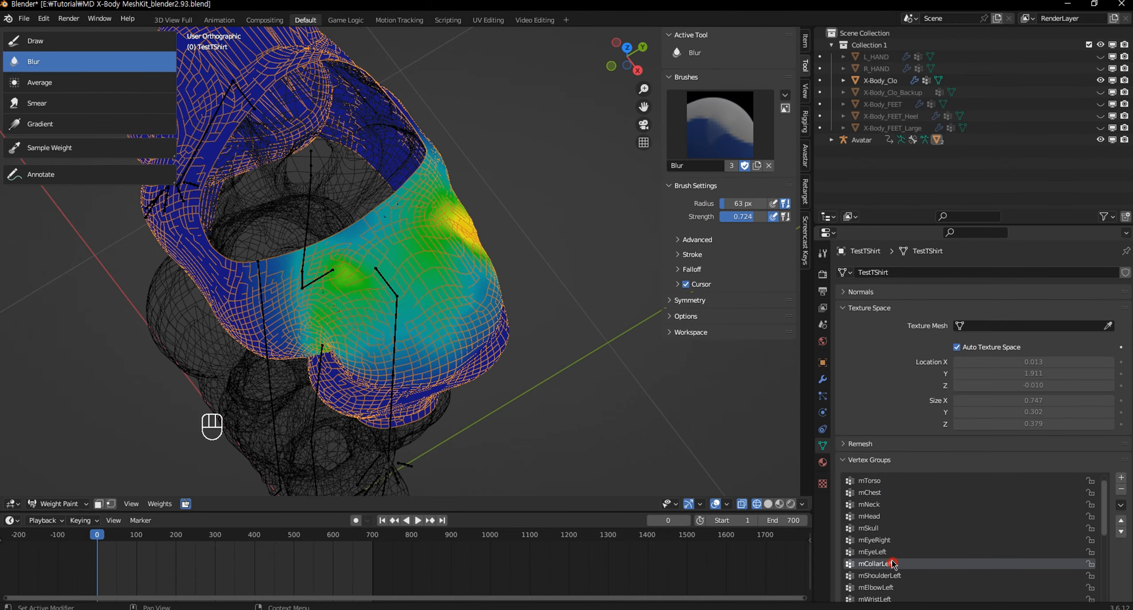
Activate the mCollarRight vertex group and blur its weights over the stretched right shoulder.
middle_drag(354, 223, 590, 203)
scroll(443, 253, up, 5)
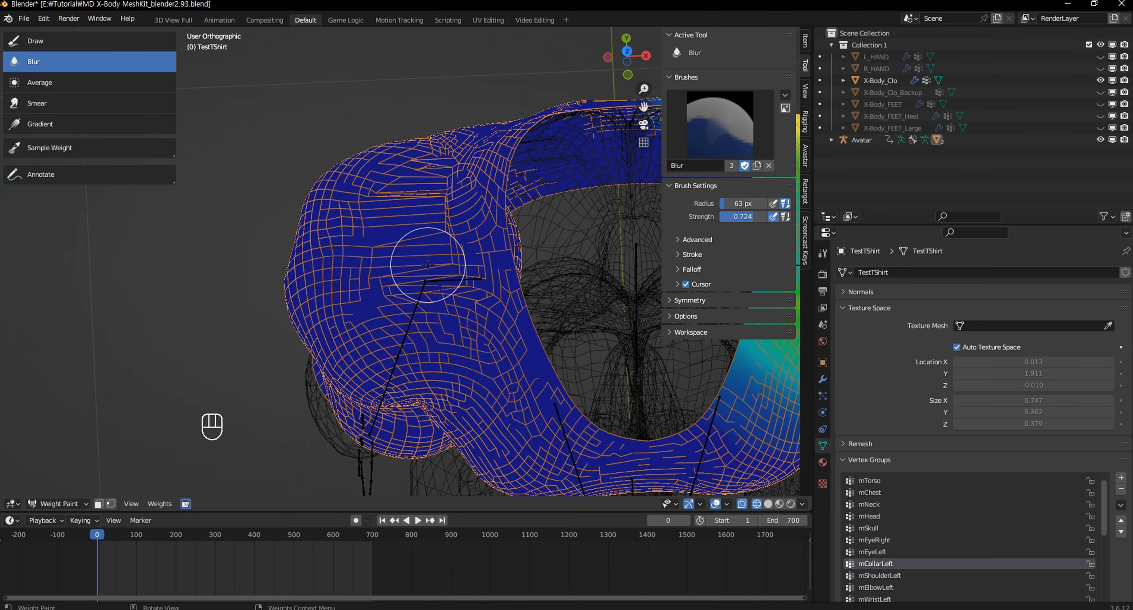
scroll(899, 553, down, 3)
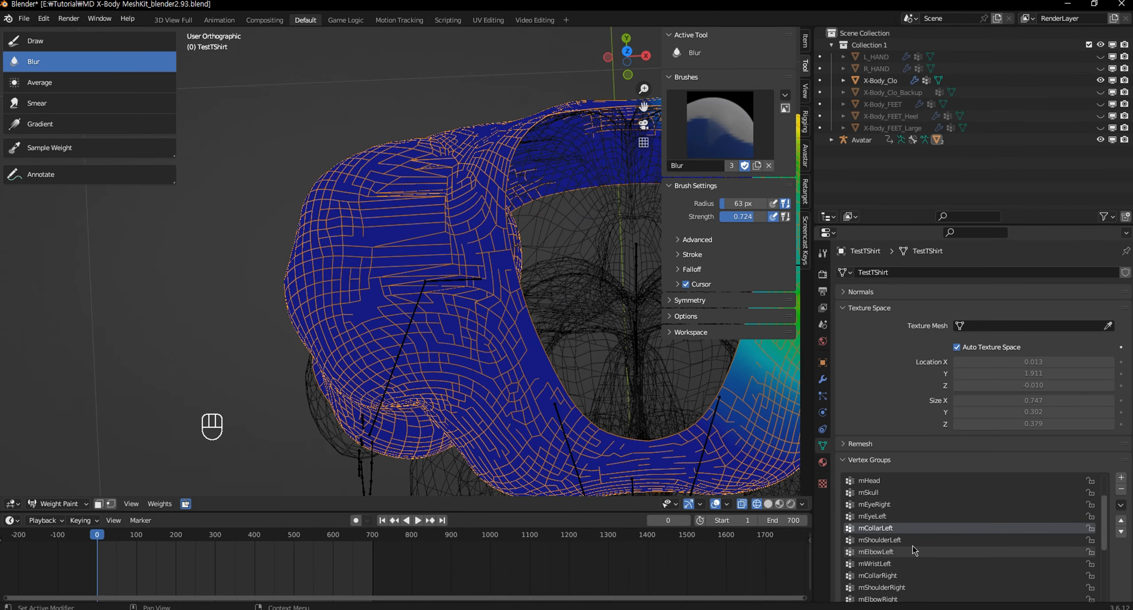
click(885, 576)
mouse_move(481, 332)
middle_down()
mouse_move(392, 354)
mouse_move(503, 271)
middle_up()
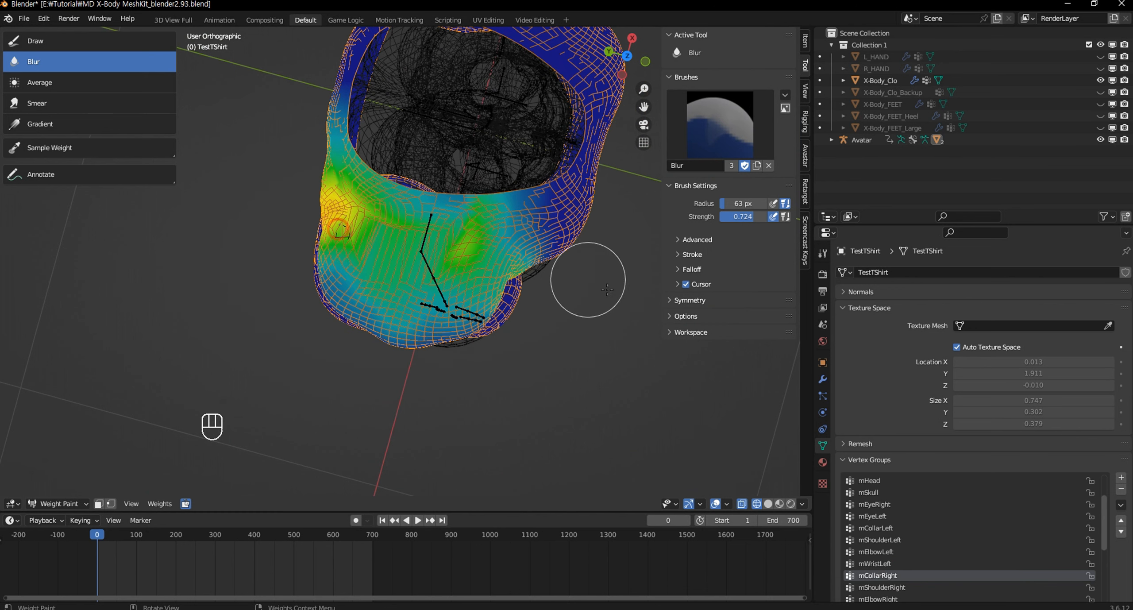
Activate the mShoulderRight vertex group and blur its weights across the top of the right shoulder.
scroll(910, 553, down, 1)
click(892, 577)
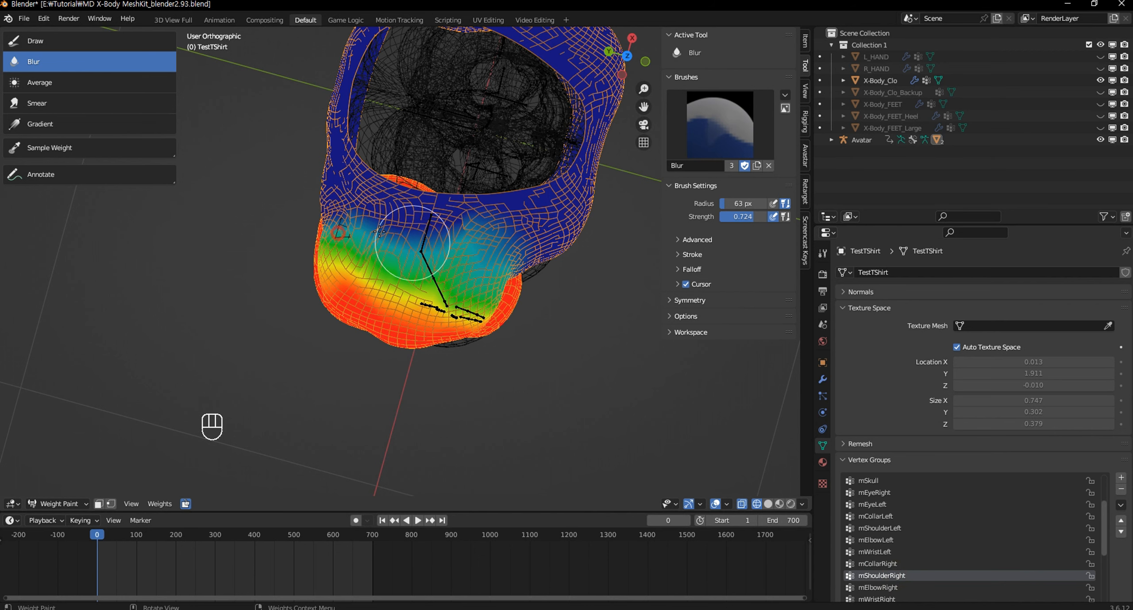
drag(461, 225, 451, 228)
middle_drag(350, 266, 395, 250)
scroll(395, 250, up, 2)
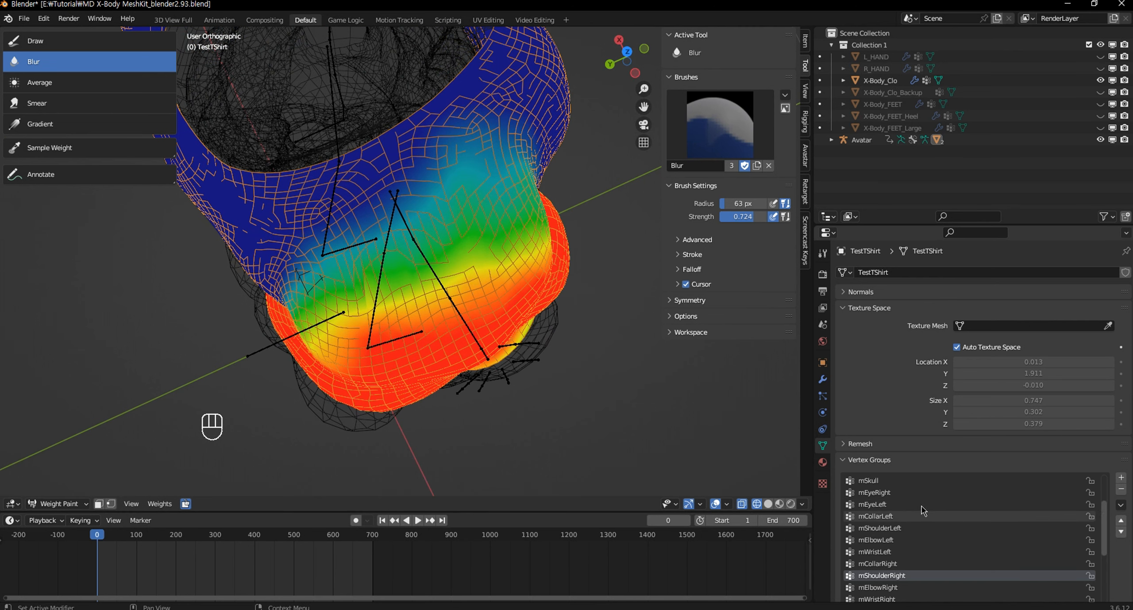
Activate the mChest vertex group and blur its weights around the right shoulder.
scroll(907, 505, up, 5)
click(887, 504)
scroll(386, 261, down, 1)
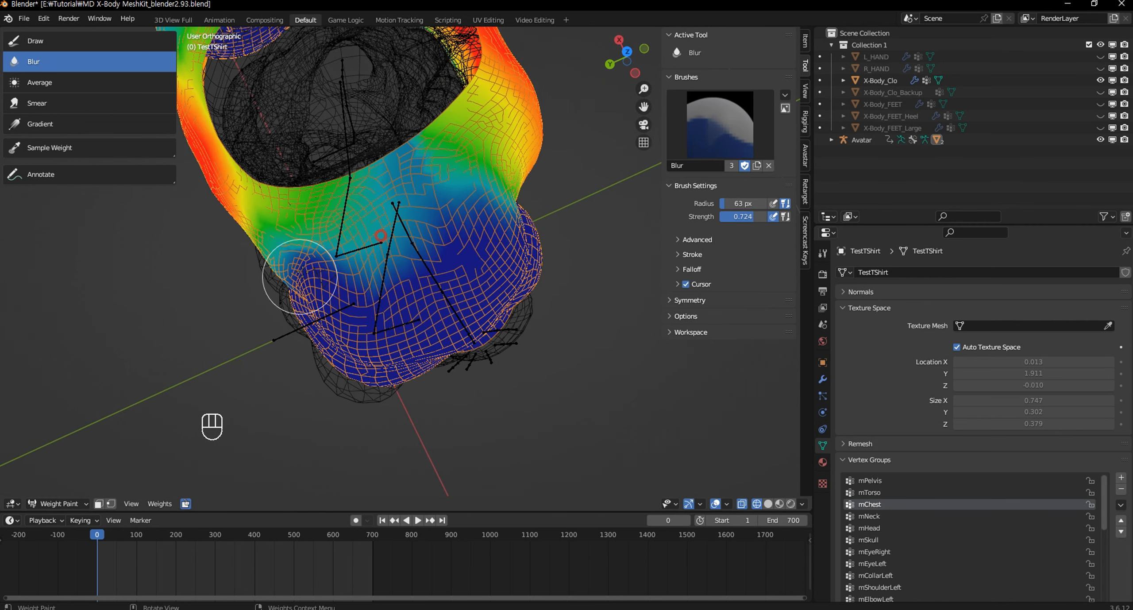
mouse_move(473, 232)
middle_down()
mouse_move(456, 133)
mouse_move(407, 195)
mouse_move(401, 175)
middle_up()
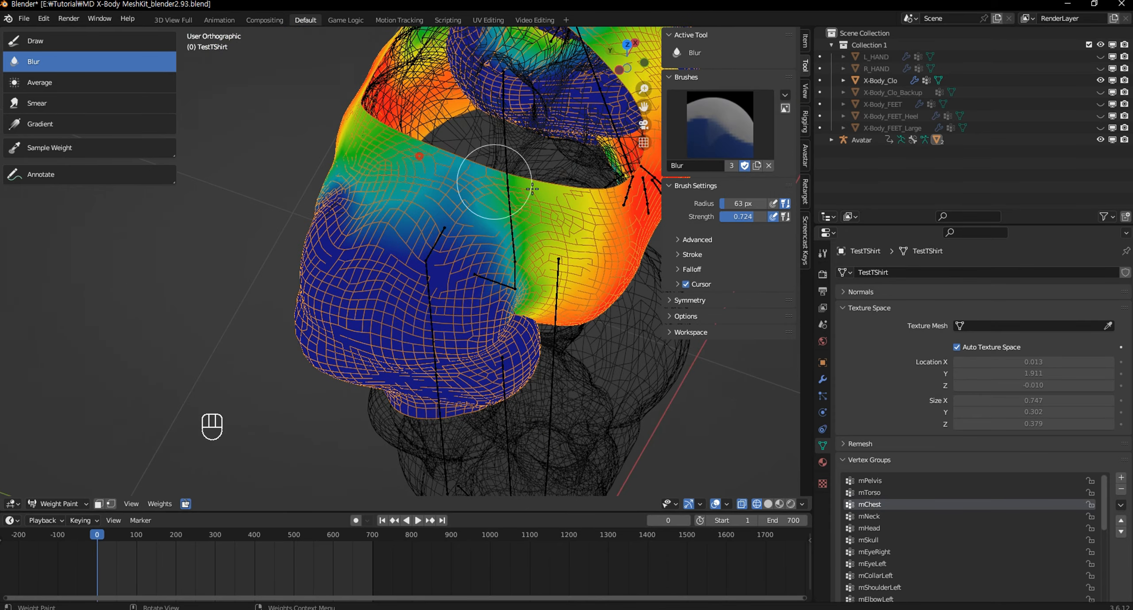
middle_drag(369, 210, 282, 246)
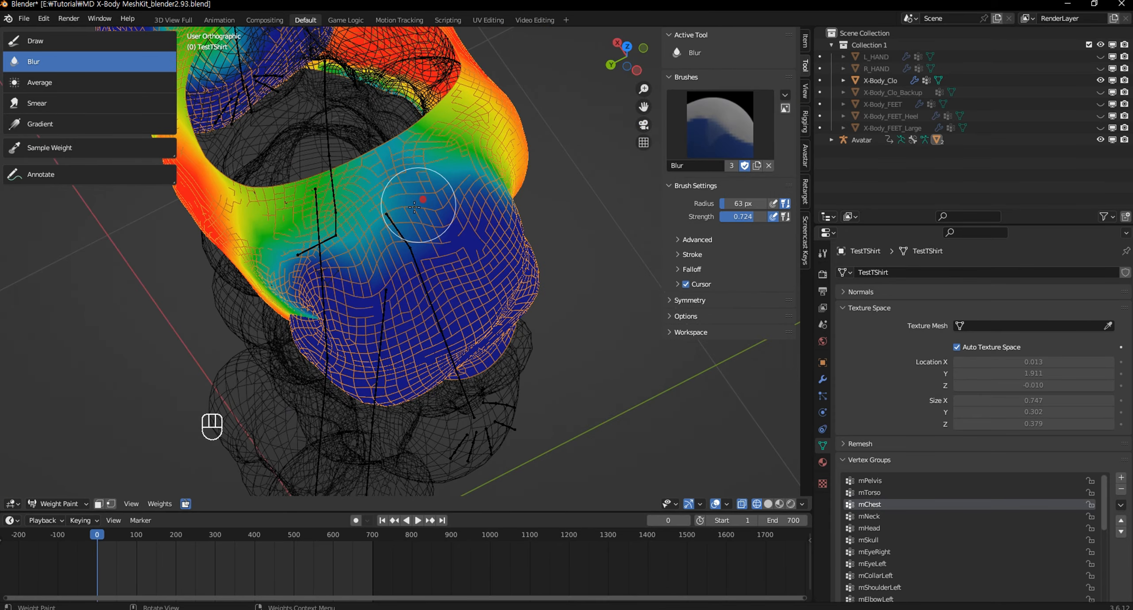
middle_drag(372, 241, 496, 278)
Leave Weight Paint mode, switch to solid shading and put the Avatar armature into Pose Mode.
click(59, 504)
click(51, 426)
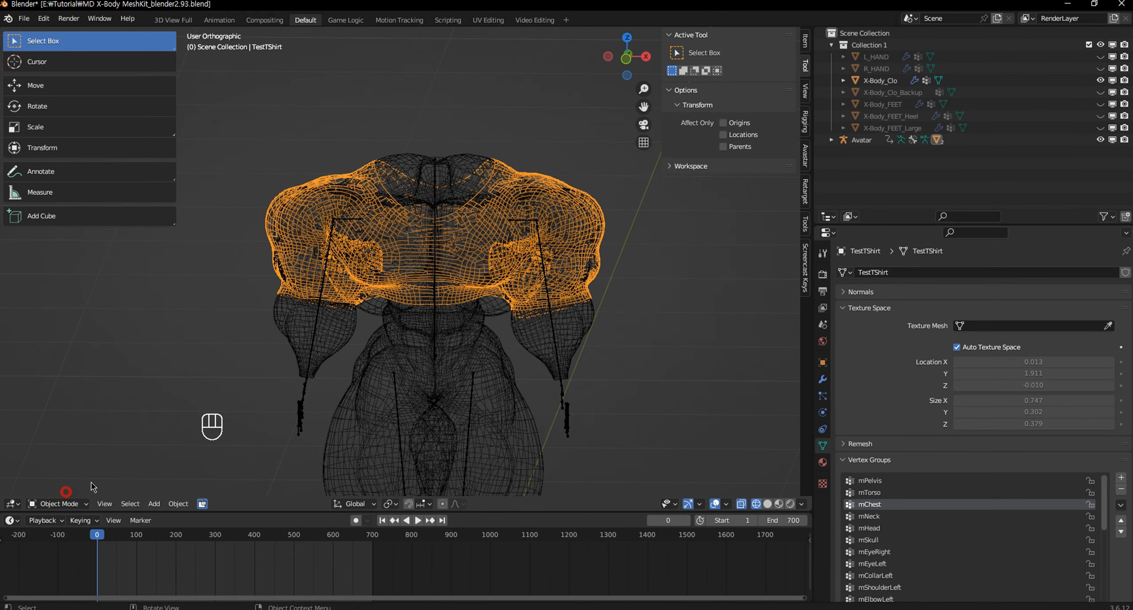
key(z)
click(445, 329)
click(544, 262)
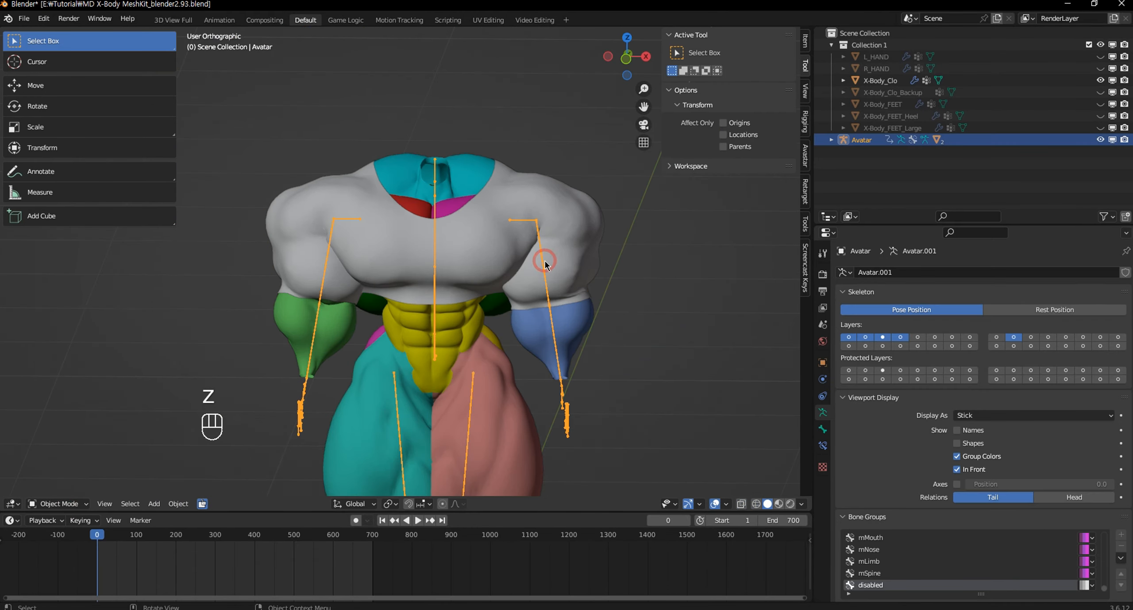
click(59, 504)
click(65, 469)
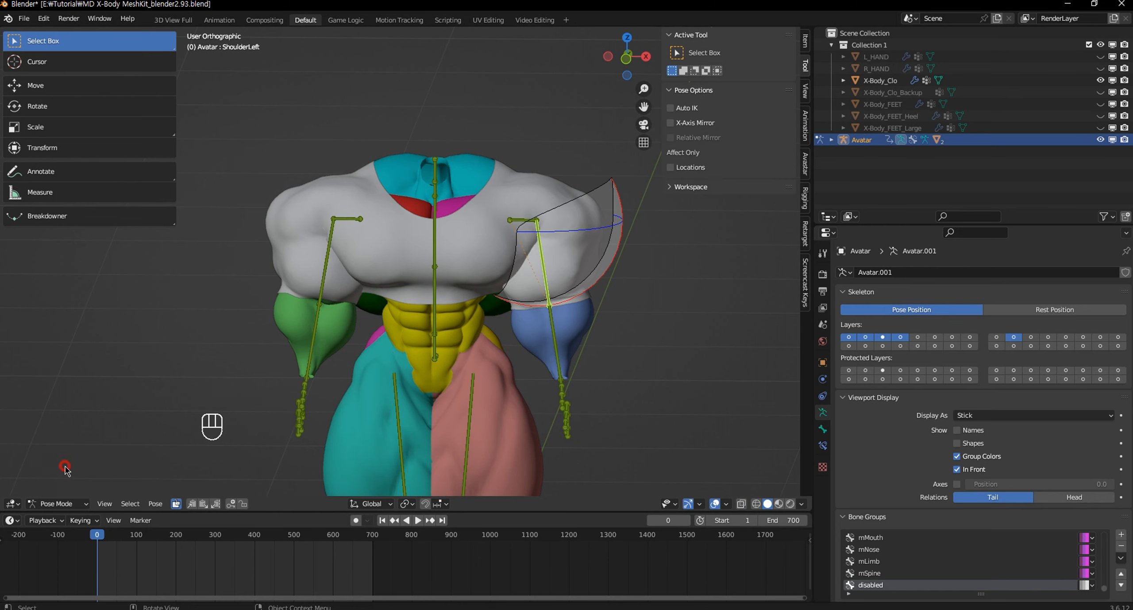
Raise the left arm by rotating ShoulderLeft -118° in front view and paste the pose flipped onto the right arm.
key(KP_1)
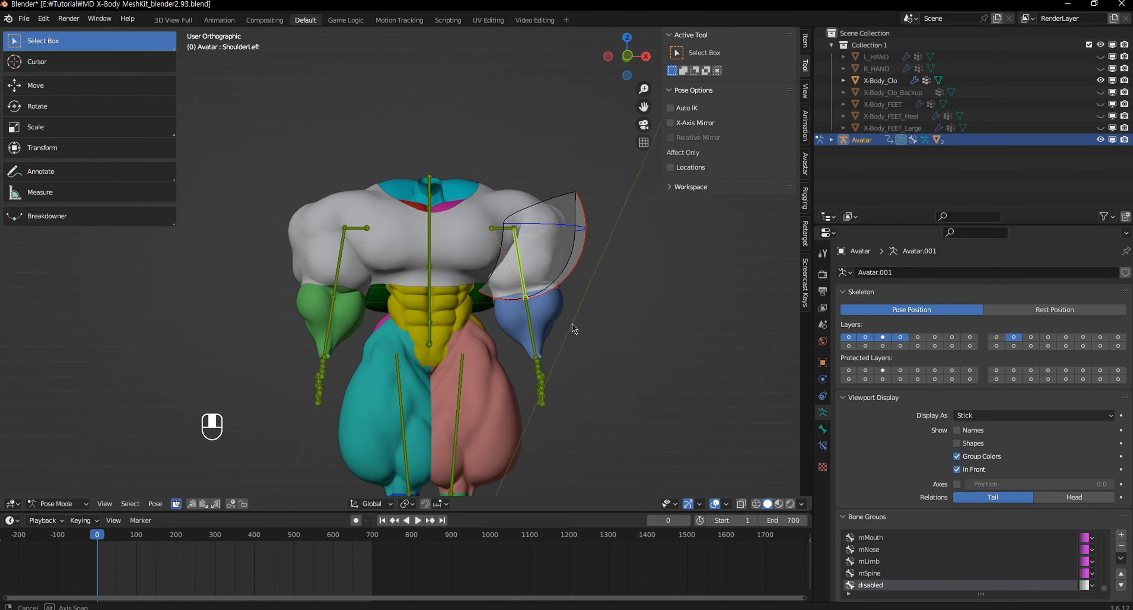
key(r)
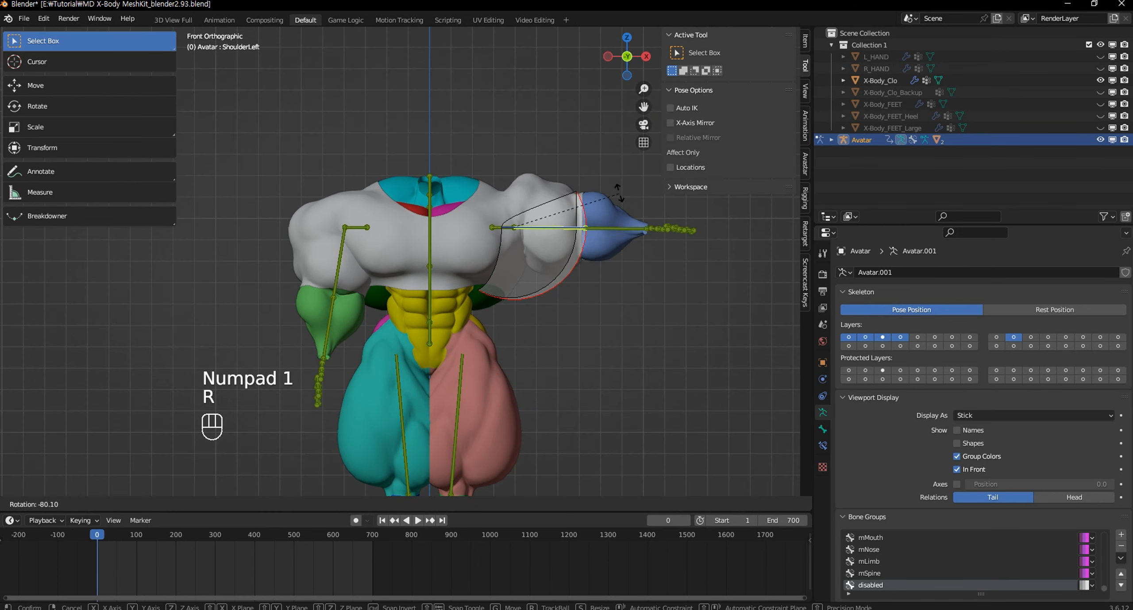
click(594, 111)
key(ctrl+c)
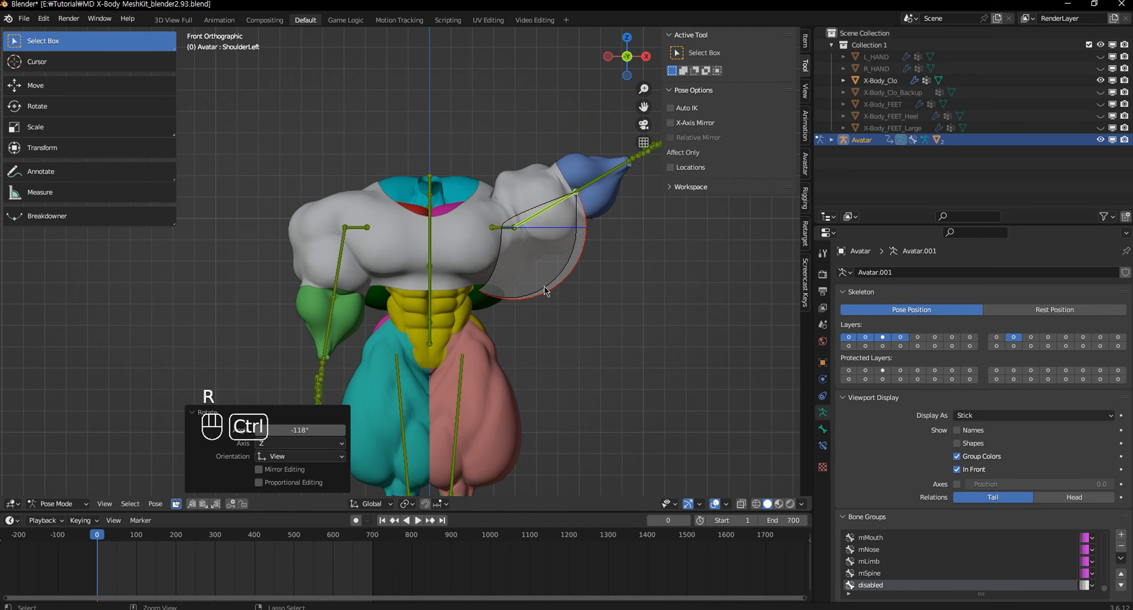
key(ctrl+shift+v)
Select the T-shirt, display the scene in wireframe and enter Weight Paint mode to work on the left armpit.
scroll(568, 270, up, 3)
click(597, 258)
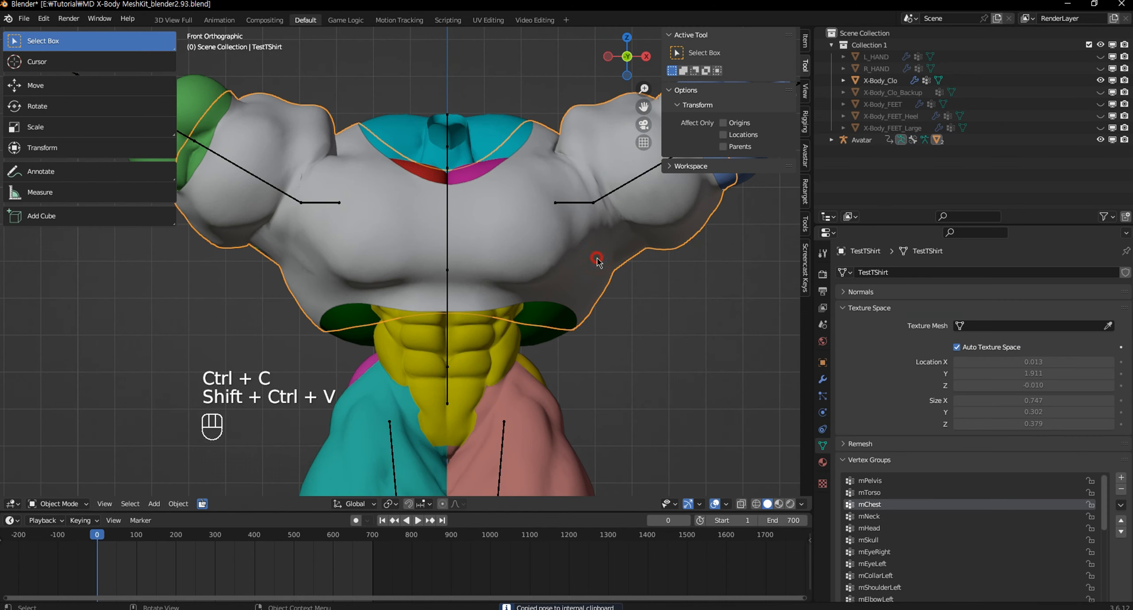
shift+middle_drag(655, 290, 455, 255)
scroll(515, 301, up, 2)
scroll(516, 304, up, 3)
key(z)
click(517, 295)
middle_drag(543, 307, 538, 293)
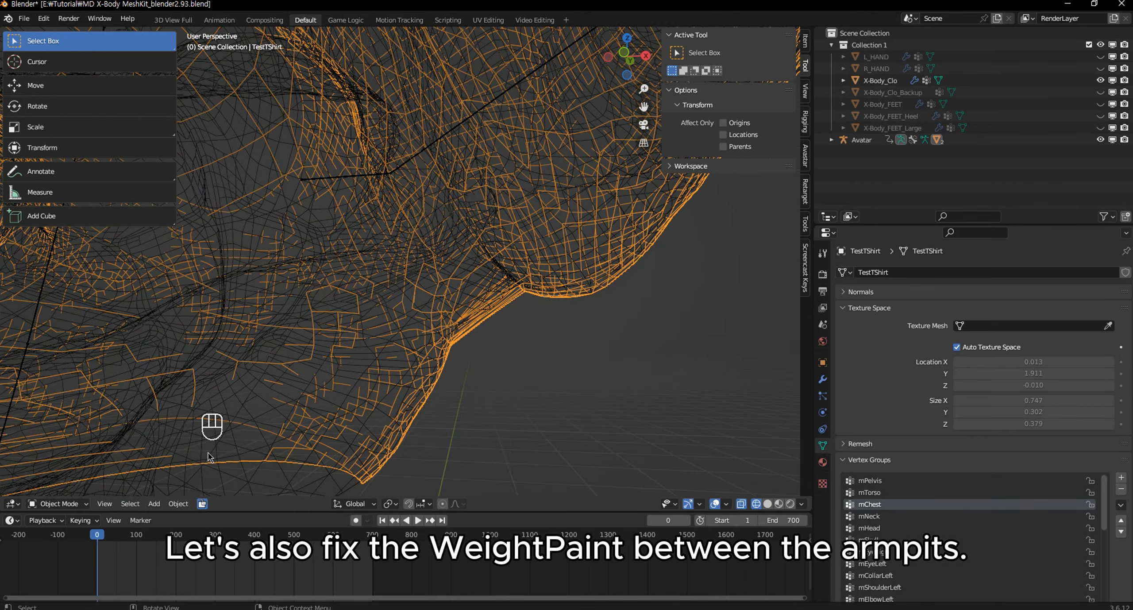
click(84, 504)
click(91, 438)
mouse_move(430, 316)
middle_down()
mouse_move(519, 367)
mouse_move(506, 213)
mouse_move(446, 263)
mouse_move(469, 270)
mouse_move(397, 215)
middle_up()
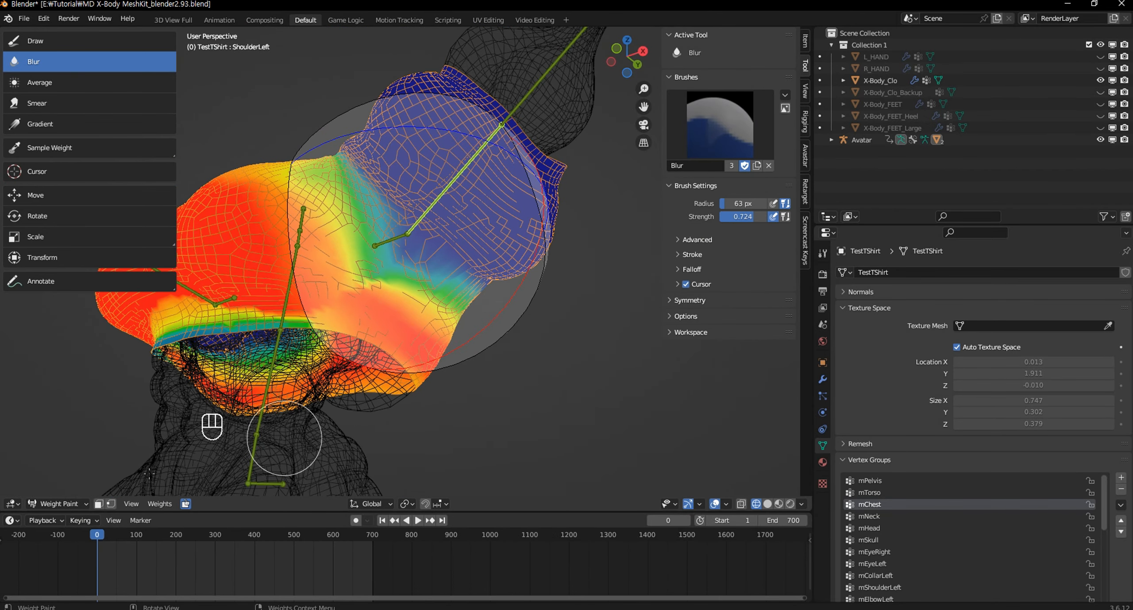
Return to Object Mode, reselect only the T-shirt without the armature and re-enter Weight Paint mode.
click(44, 504)
click(63, 492)
click(540, 398)
click(451, 283)
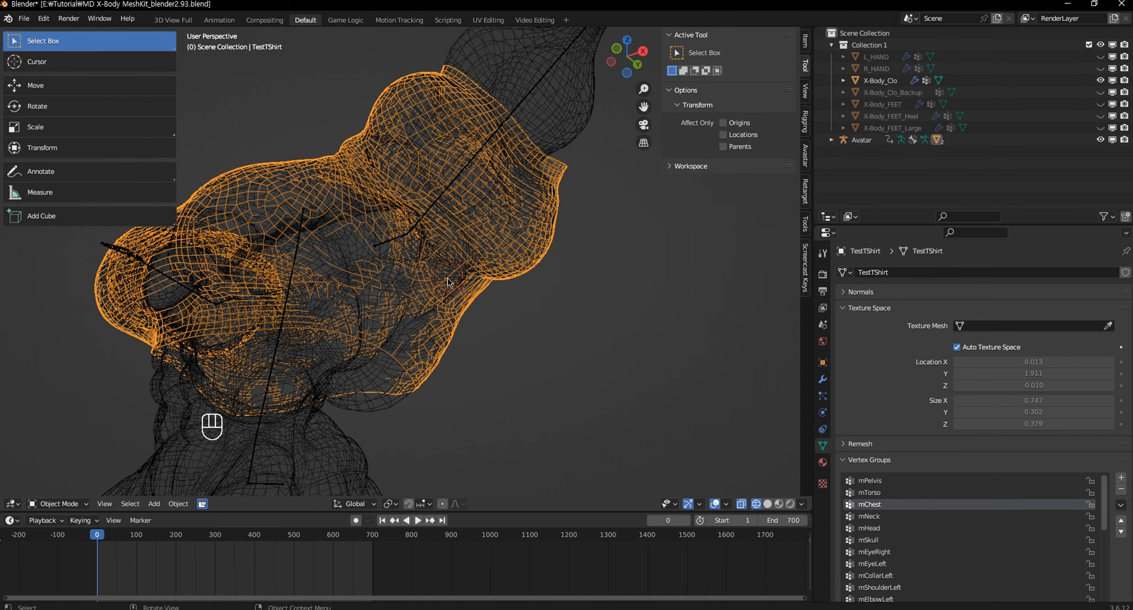
click(57, 504)
click(66, 437)
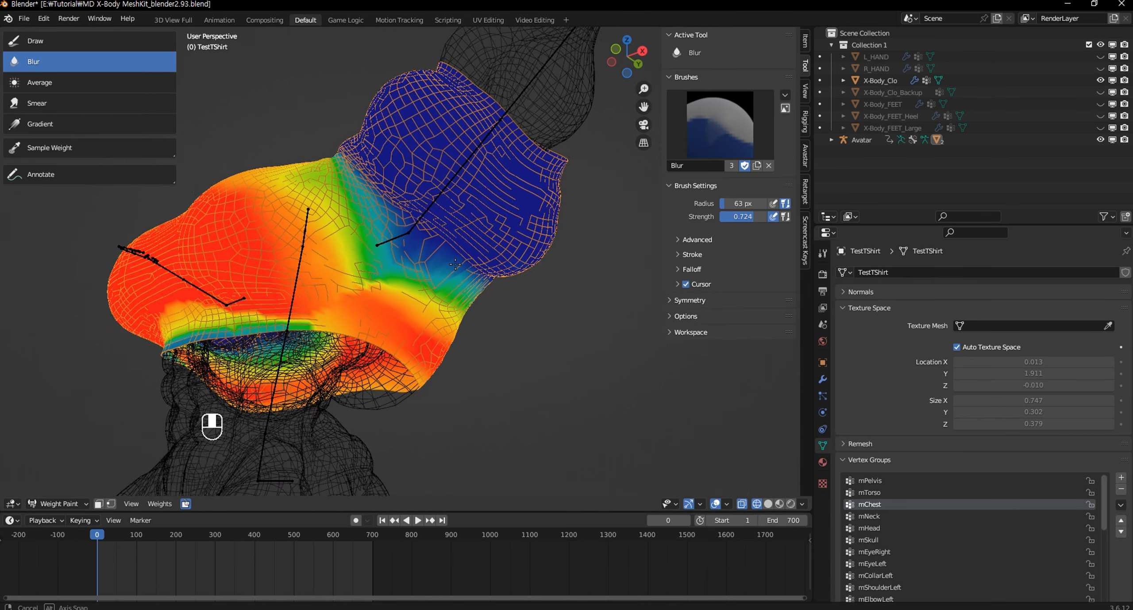
Activate the mShoulderLeft vertex group and blur its weights around the left armpit, front and back.
click(880, 516)
click(880, 504)
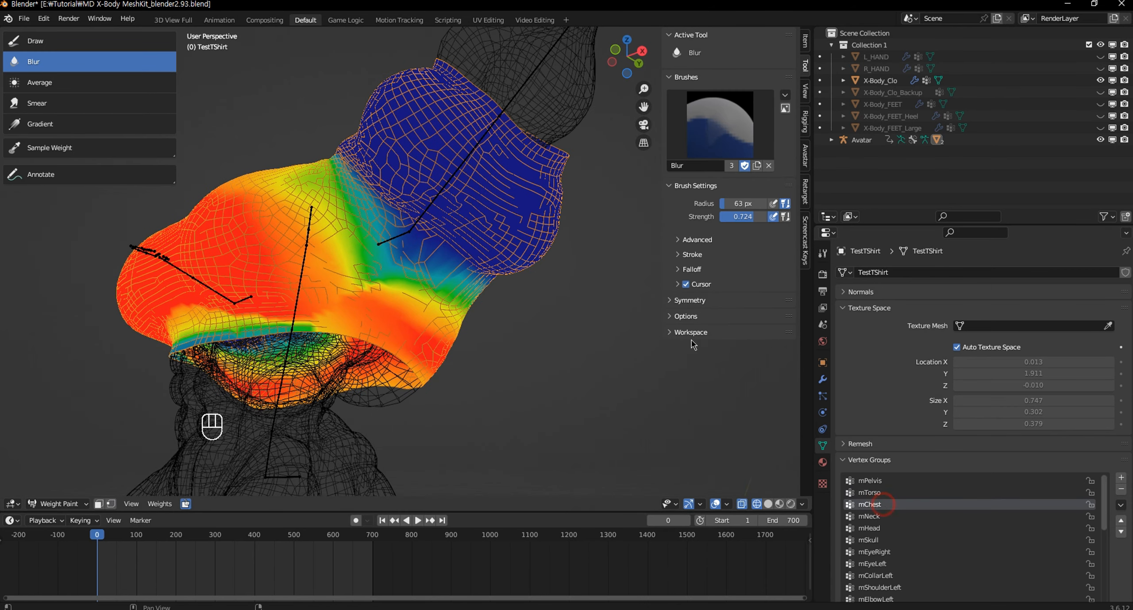
middle_drag(461, 275, 424, 253)
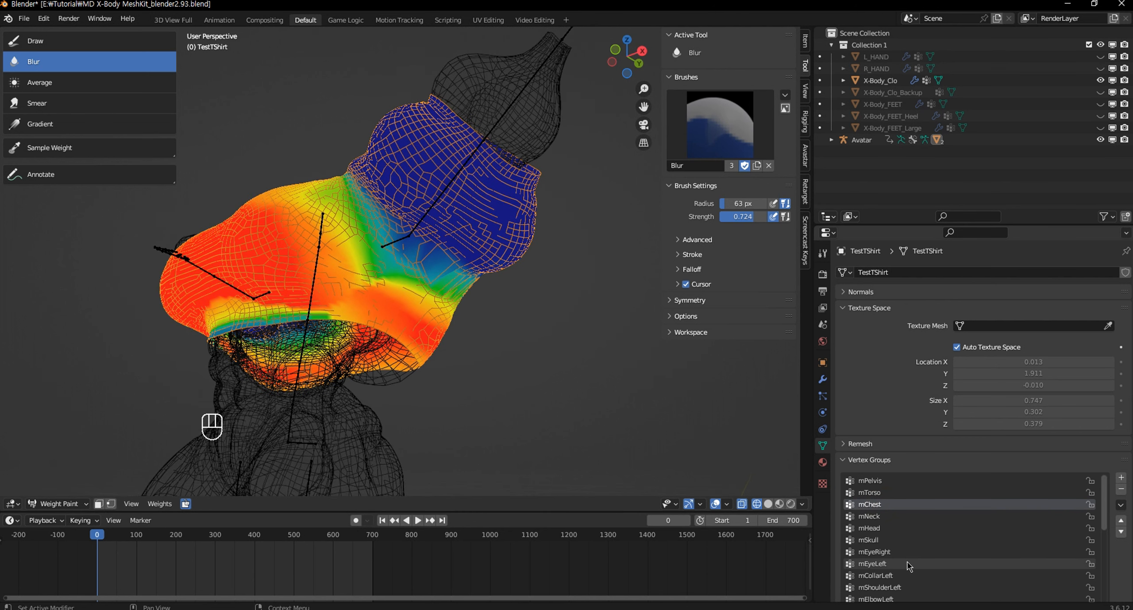
scroll(906, 575, down, 1)
click(905, 575)
scroll(393, 248, up, 3)
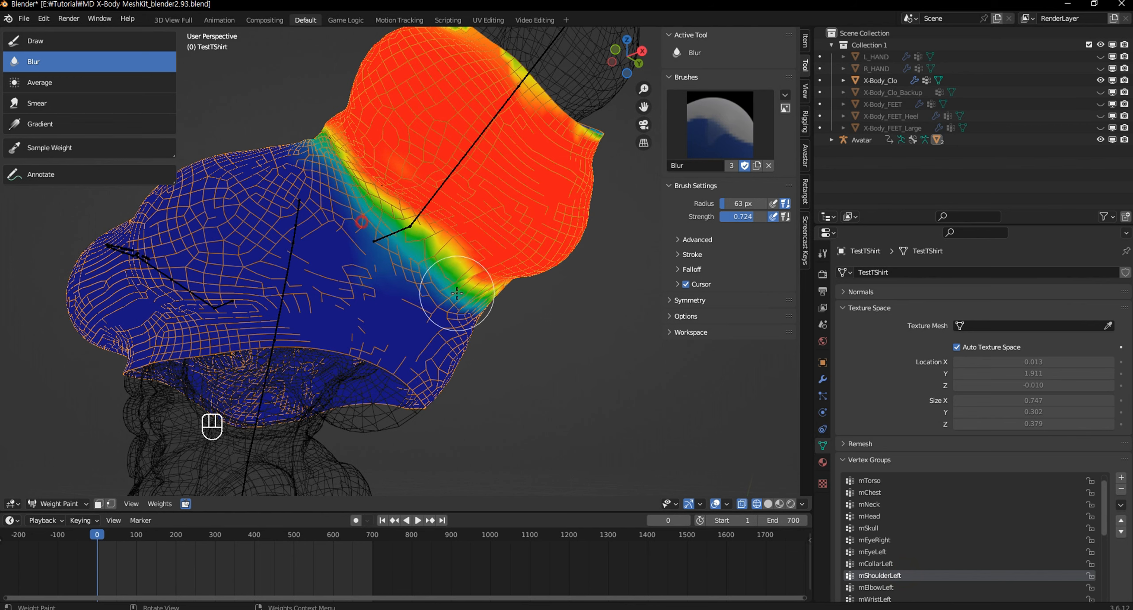
middle_drag(435, 275, 448, 189)
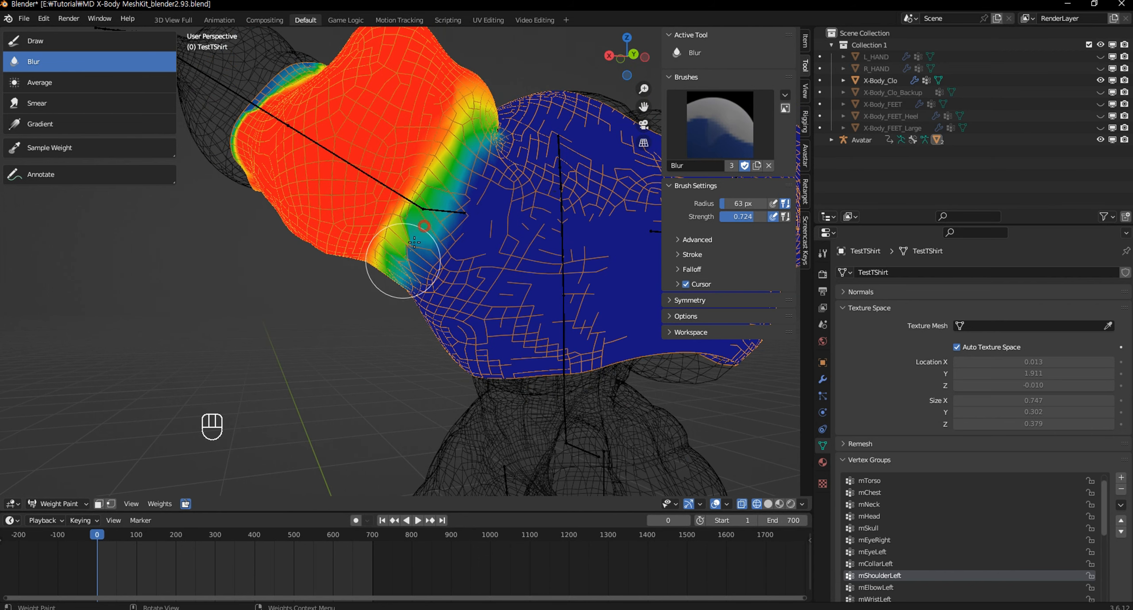
middle_drag(471, 197, 417, 189)
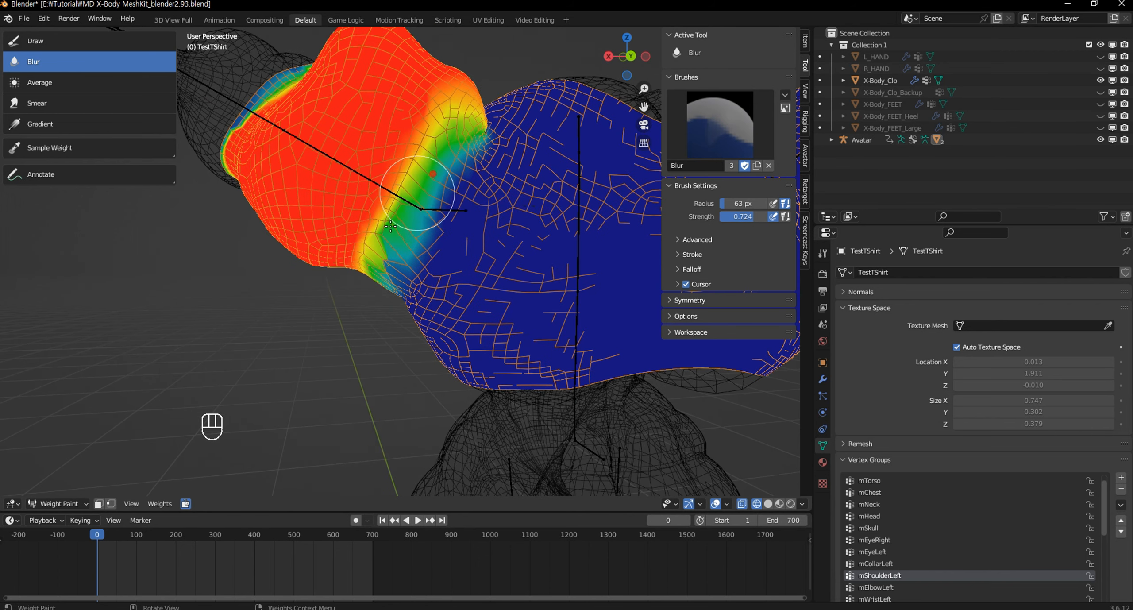
middle_drag(390, 226, 365, 222)
Blur the weights of the mCollarLeft and mChest vertex groups around the front and back of the left armpit.
click(881, 564)
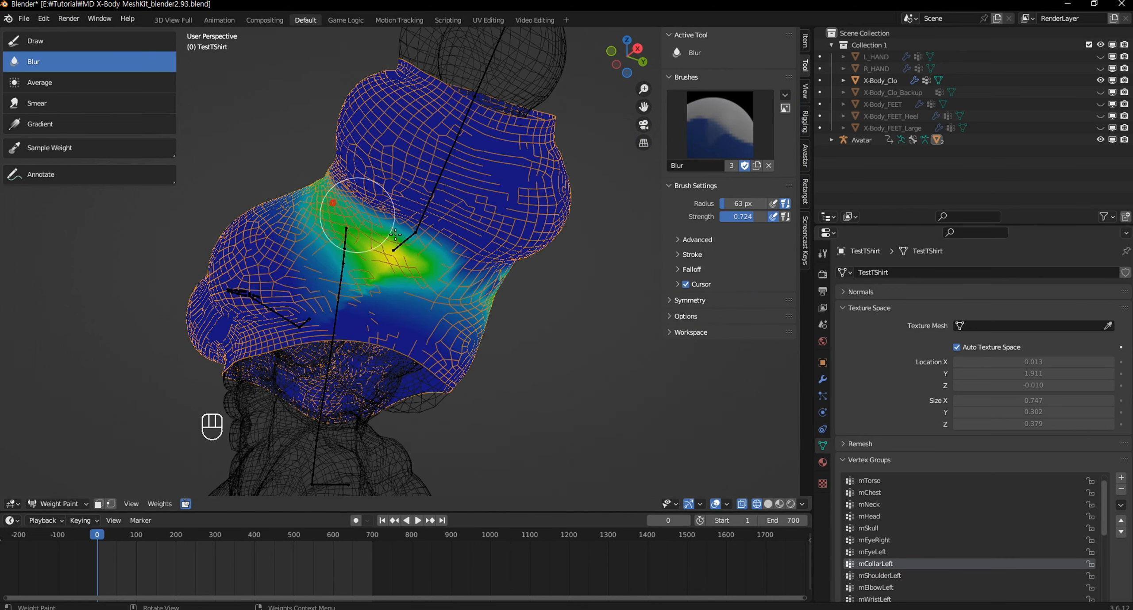
middle_drag(395, 235, 473, 219)
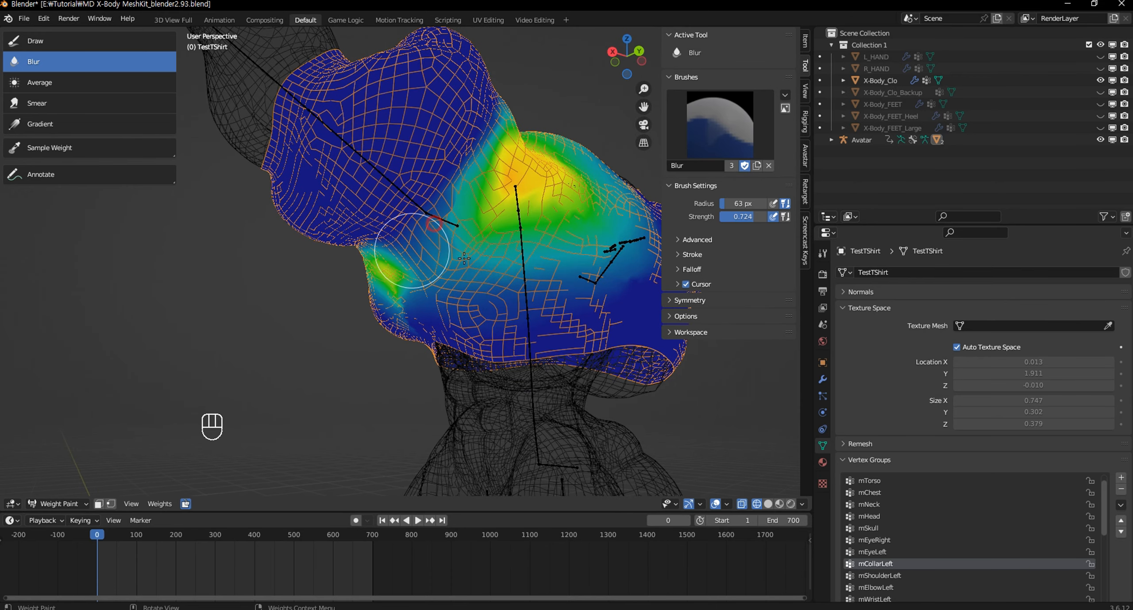
click(869, 492)
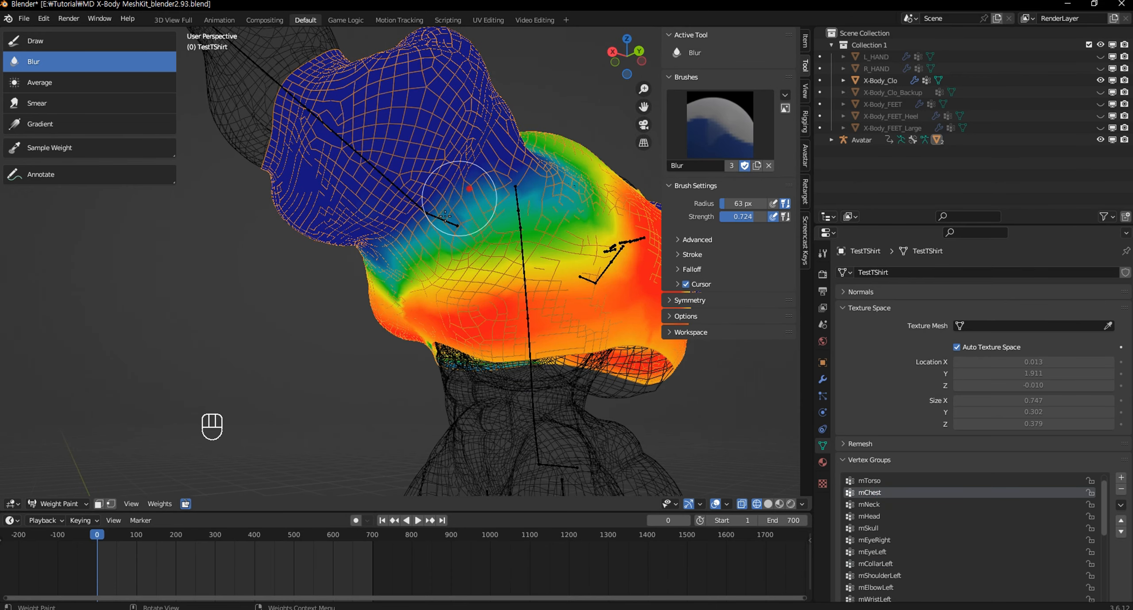
middle_drag(379, 244, 437, 241)
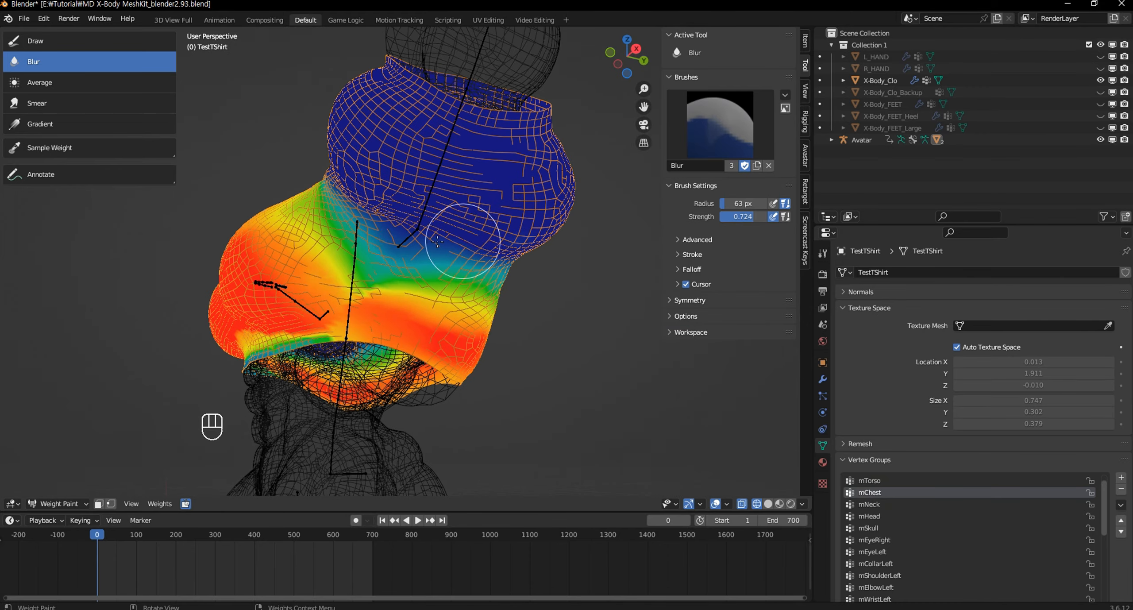
middle_drag(339, 208, 396, 200)
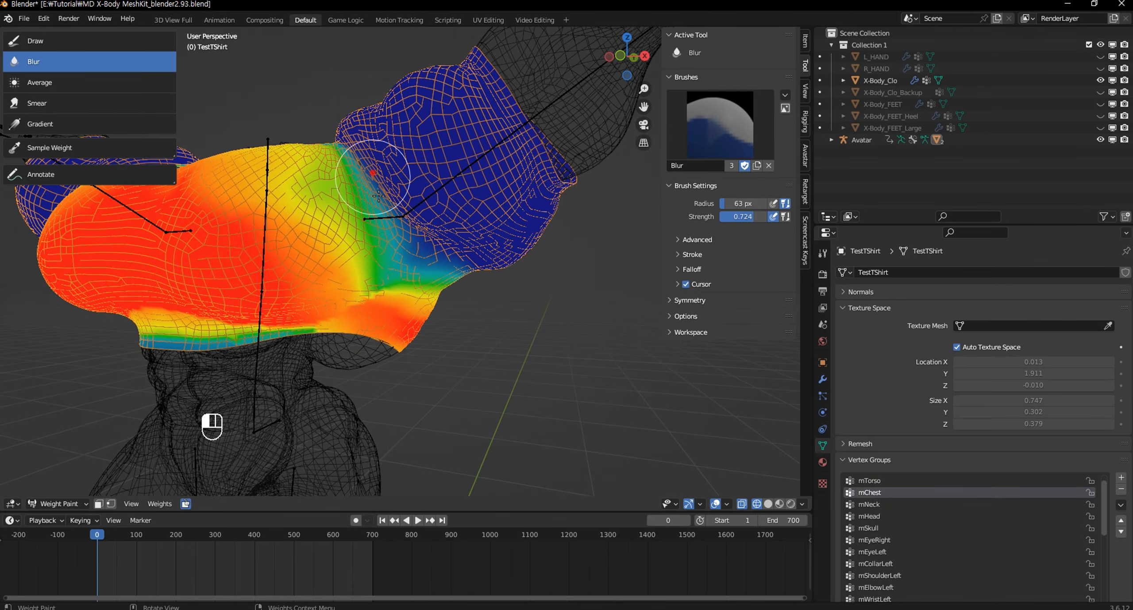
drag(379, 196, 390, 224)
mouse_move(344, 279)
shift+middle_down()
mouse_move(374, 291)
mouse_move(438, 286)
mouse_move(465, 260)
shift+middle_up()
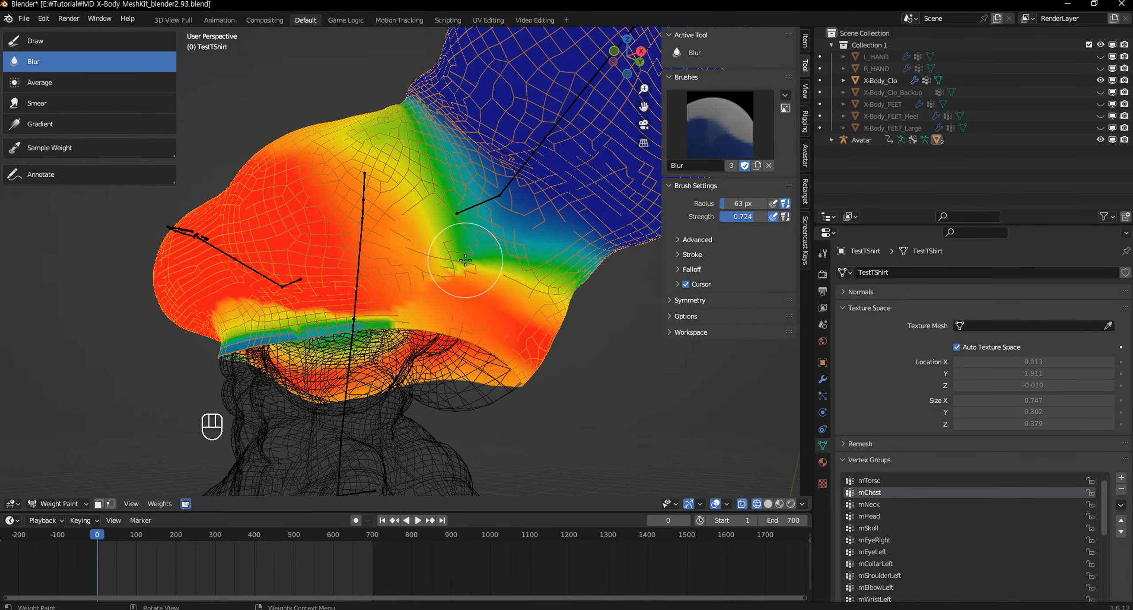
Blur the mChest vertex group's weights along the front of the T-shirt's bottom hem.
mouse_move(397, 314)
mouse_down()
mouse_move(414, 318)
mouse_move(265, 298)
mouse_move(290, 310)
mouse_up()
middle_drag(291, 310, 354, 281)
mouse_move(354, 281)
mouse_down()
mouse_move(420, 284)
mouse_move(319, 284)
mouse_move(120, 313)
mouse_move(346, 285)
mouse_up()
drag(207, 270, 484, 319)
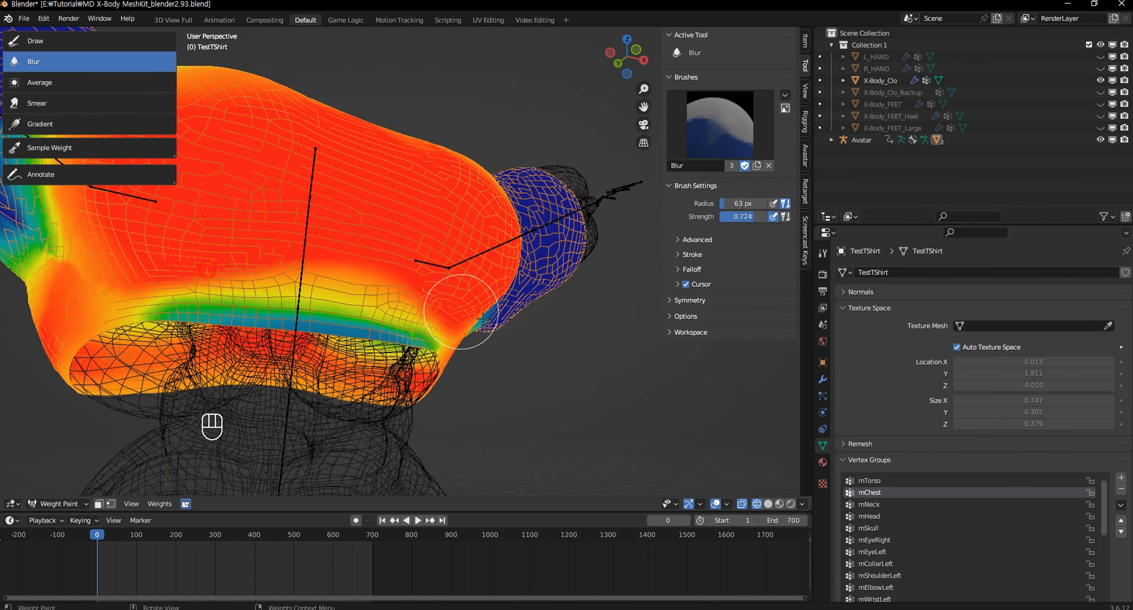
Activate the mTorso vertex group and blur its weights along the front of the bottom hem.
click(867, 480)
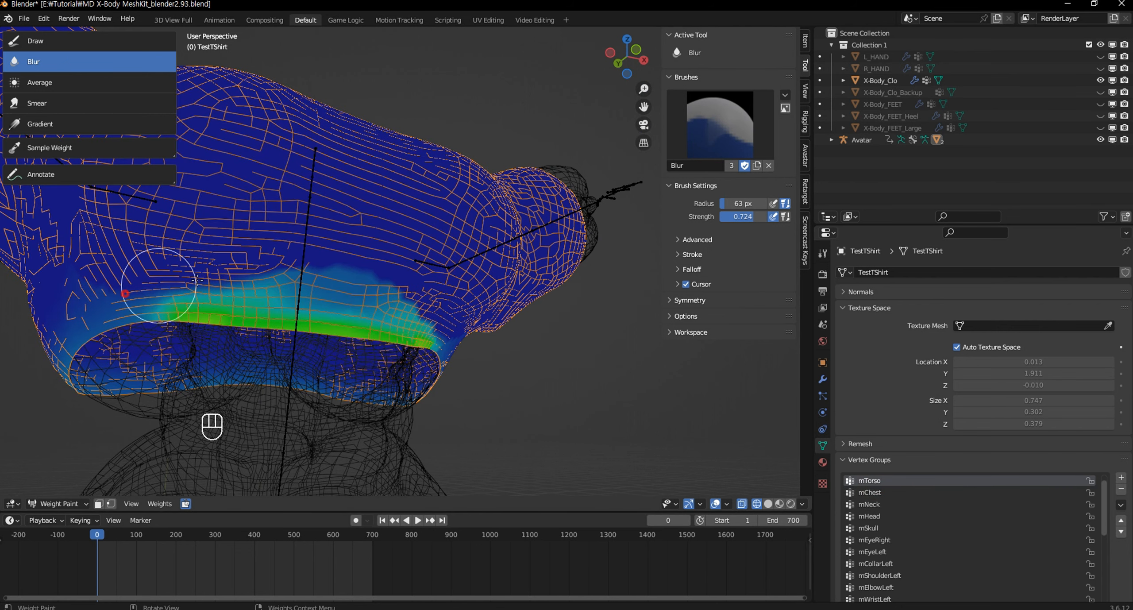
middle_drag(212, 265, 278, 265)
drag(338, 296, 388, 300)
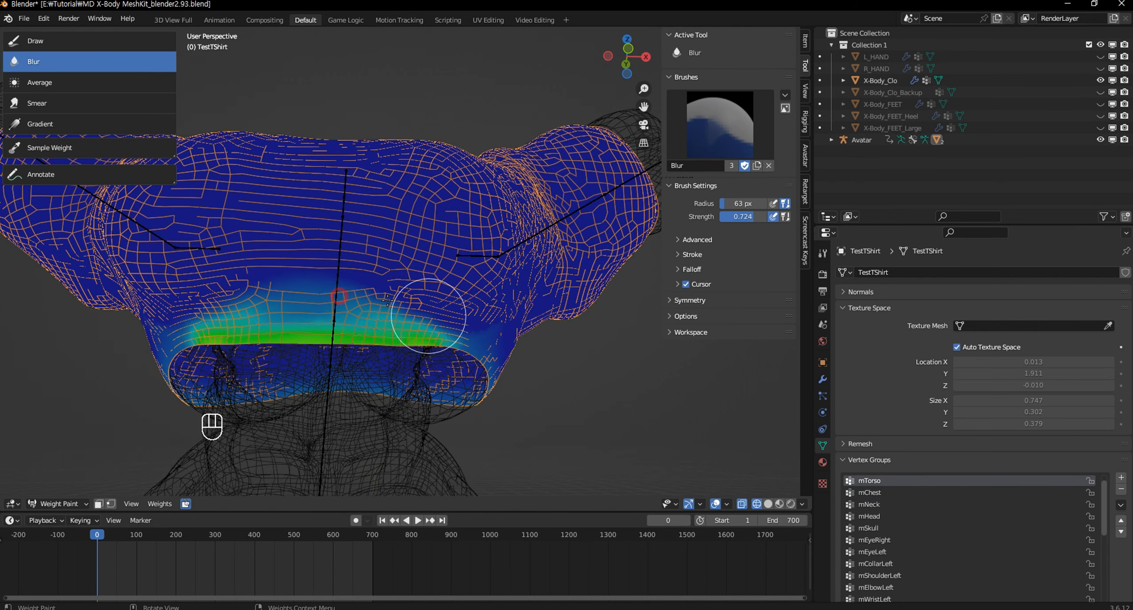
middle_drag(261, 305, 352, 295)
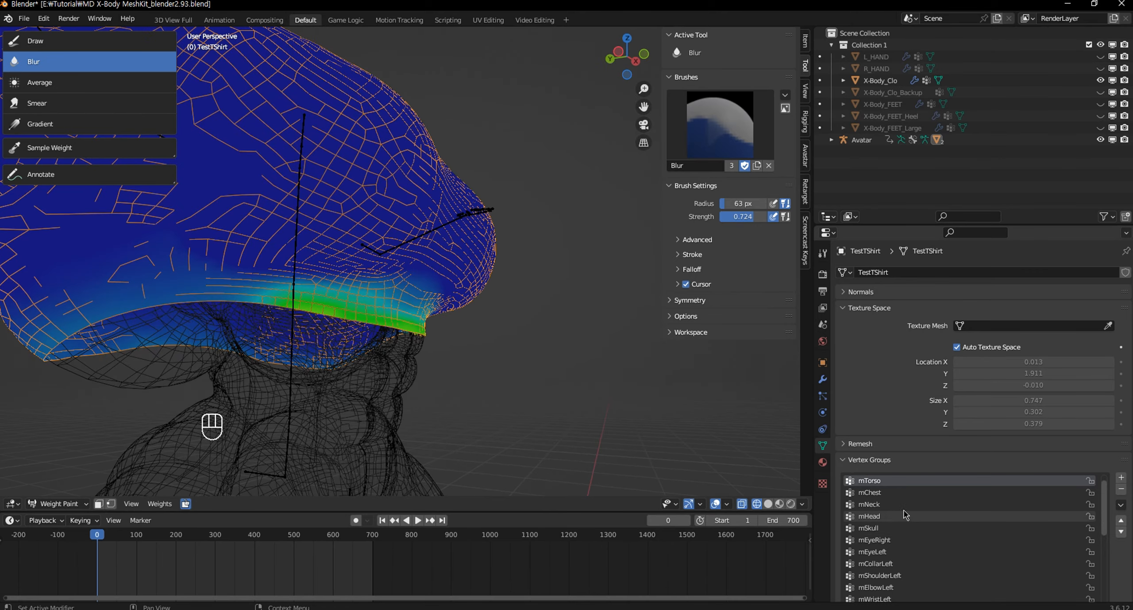
Activate the mCollarRight vertex group and blur its weights around the right armpit, front and back.
scroll(908, 531, down, 3)
scroll(908, 534, down, 3)
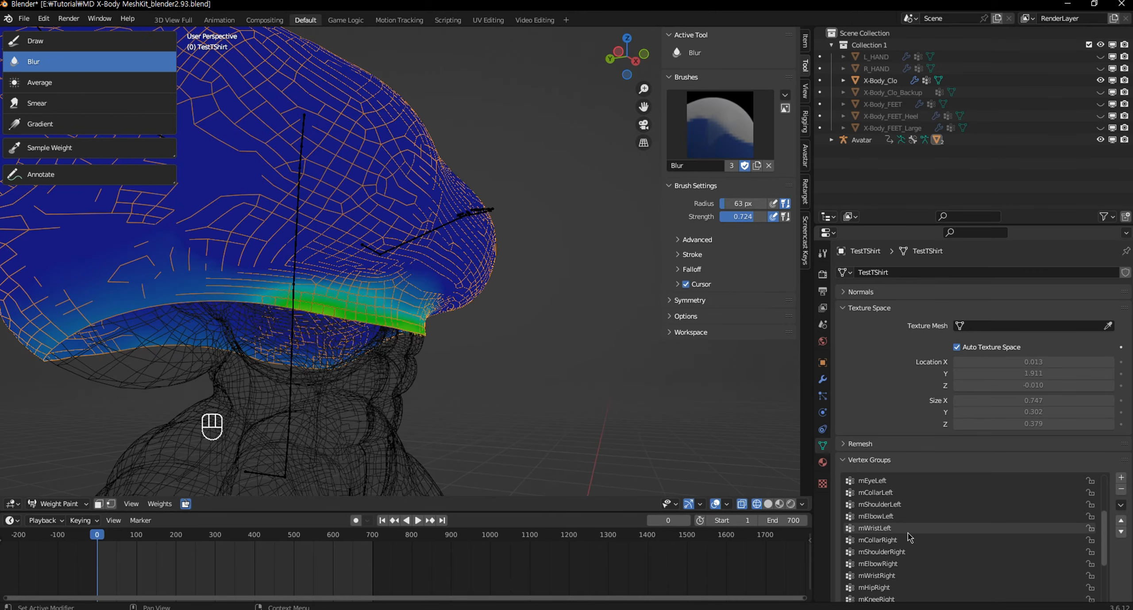
click(906, 540)
scroll(355, 292, down, 2)
mouse_move(243, 256)
shift+middle_down()
mouse_move(360, 332)
mouse_move(354, 266)
shift+middle_up()
shift+middle_drag(383, 224, 392, 263)
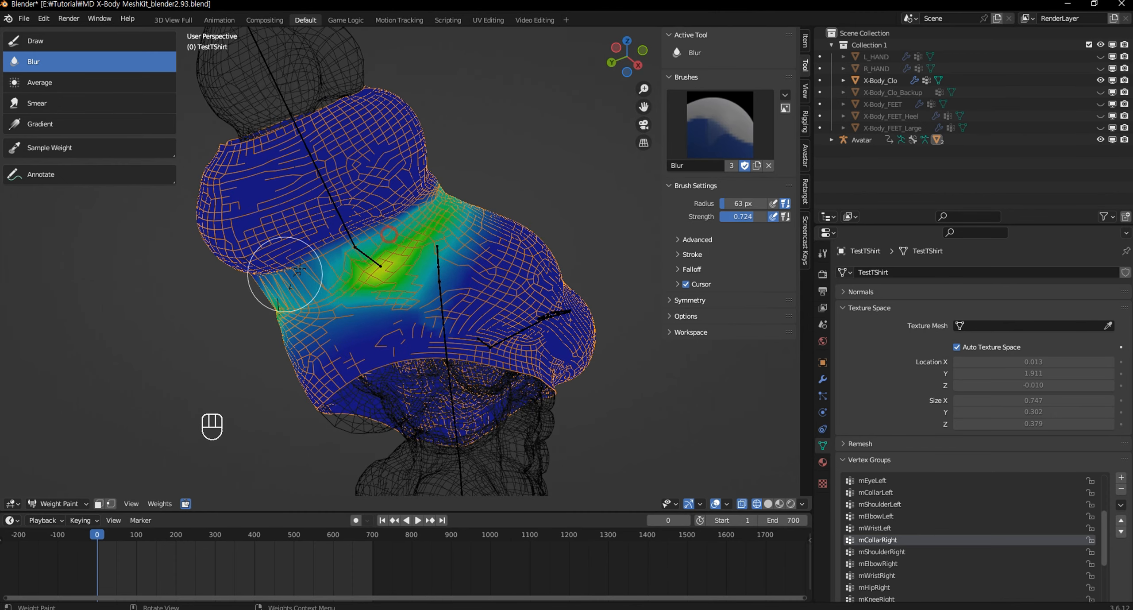
middle_drag(290, 265, 509, 277)
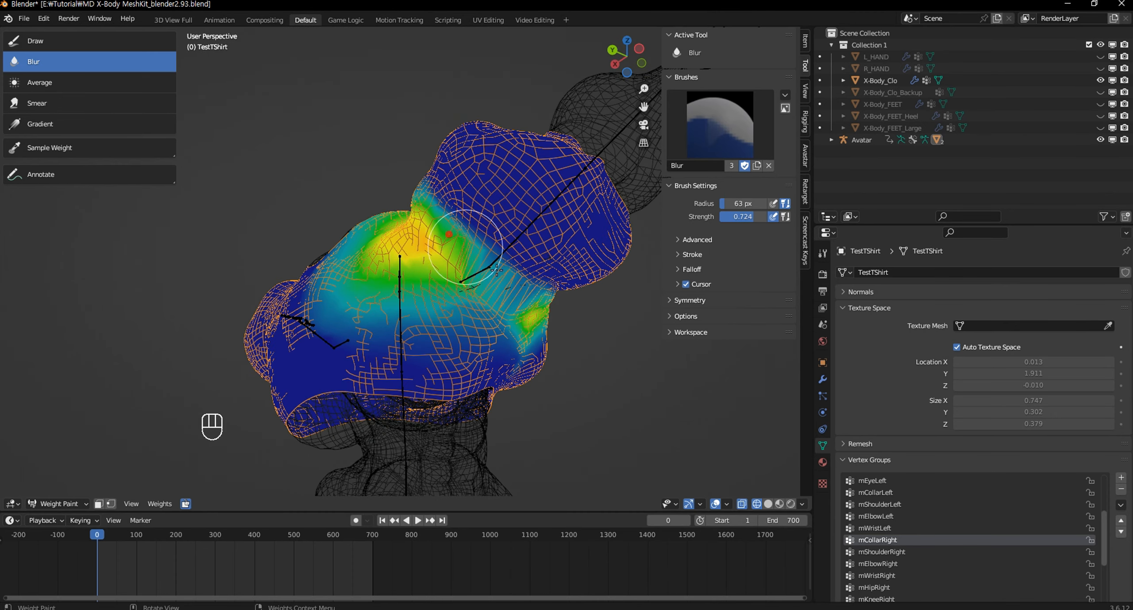
middle_drag(481, 228, 317, 248)
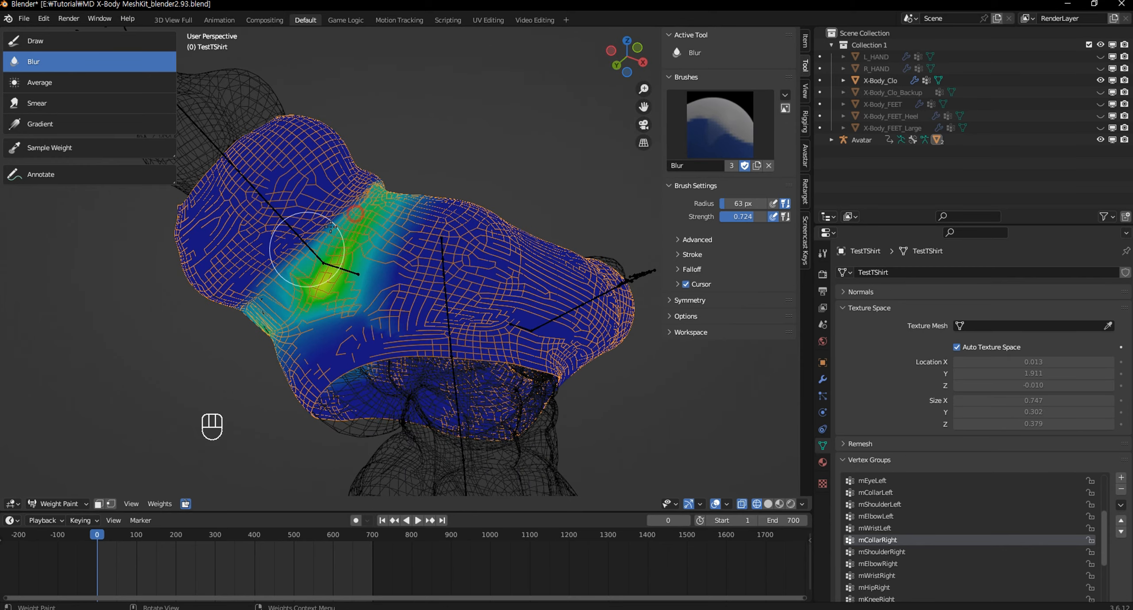
Activate the mShoulderRight vertex group and blur its weights around the right armpit, front and back.
click(912, 552)
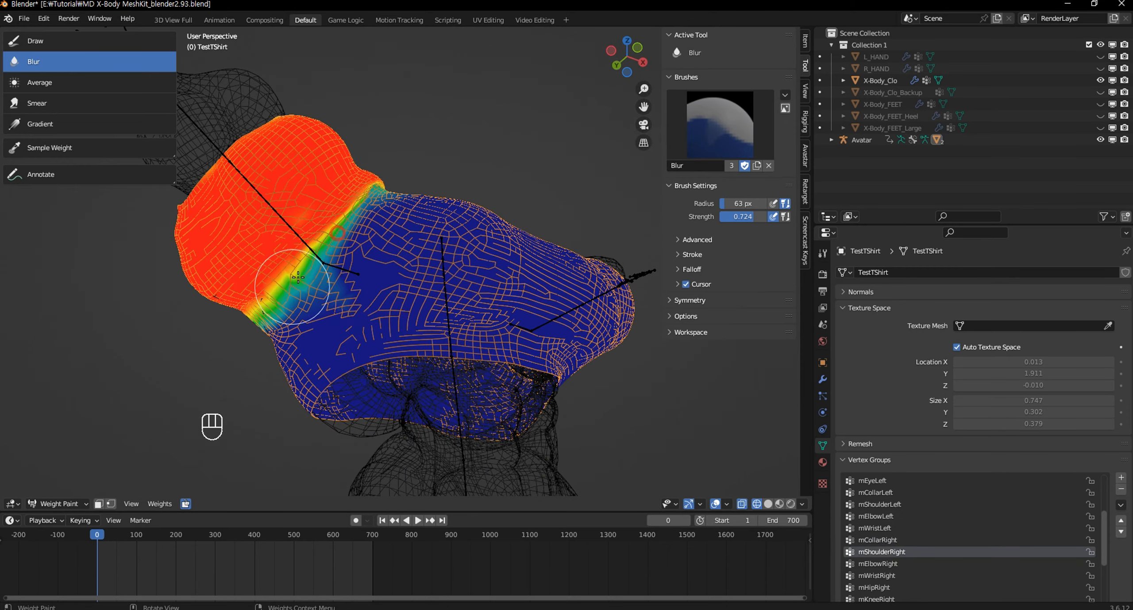
mouse_move(354, 221)
middle_down()
mouse_move(336, 228)
mouse_move(471, 227)
middle_up()
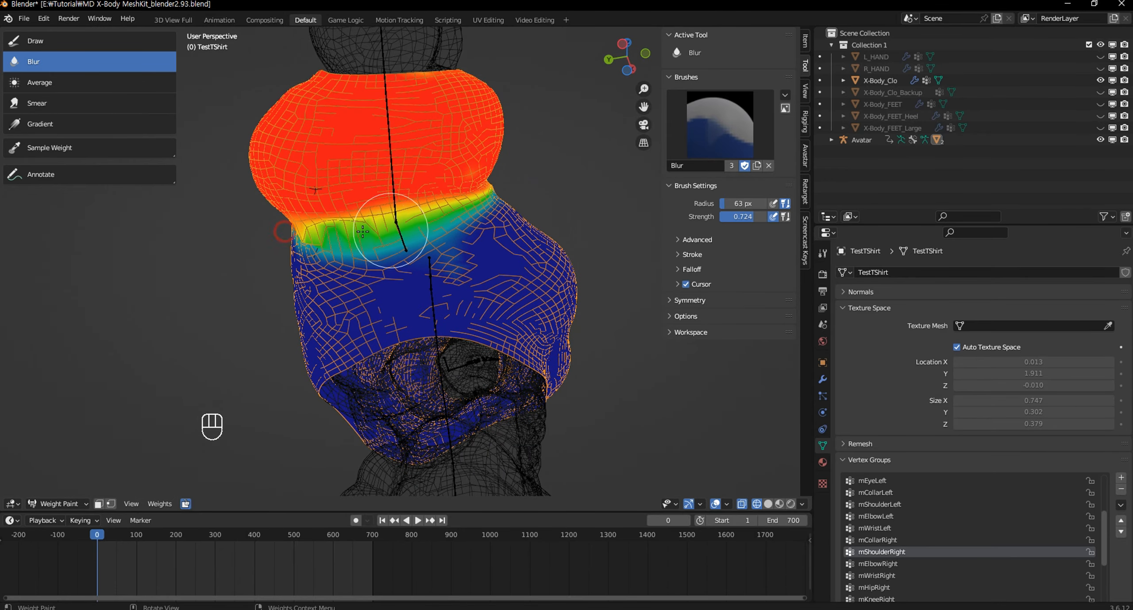
middle_drag(363, 231, 448, 233)
scroll(881, 531, up, 6)
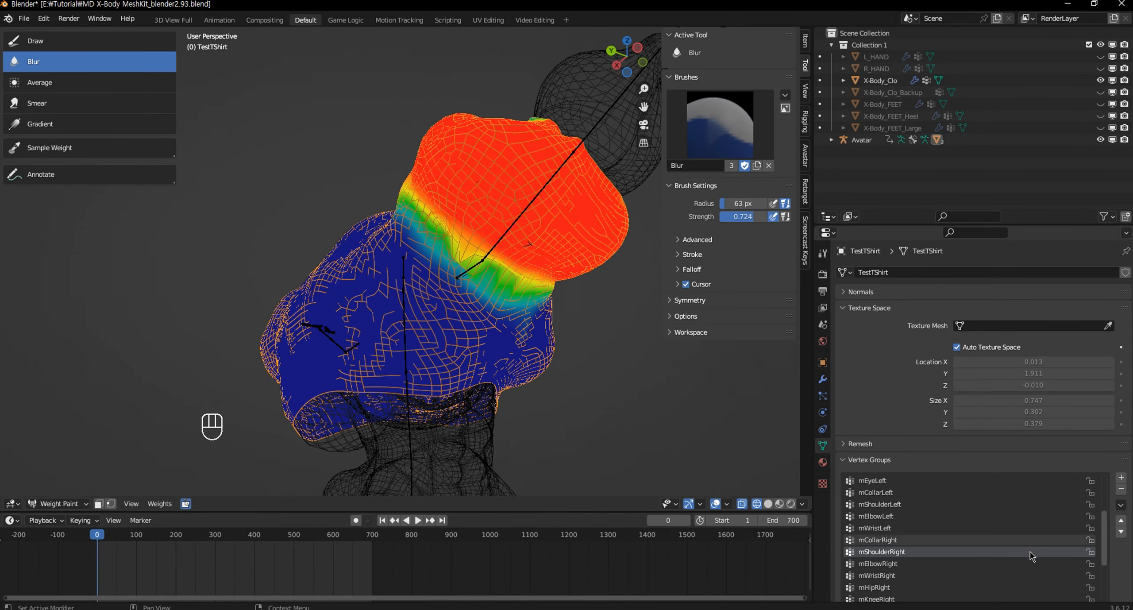
Activate the mChest vertex group and blur its weights around the right armpit and the side below it.
click(877, 493)
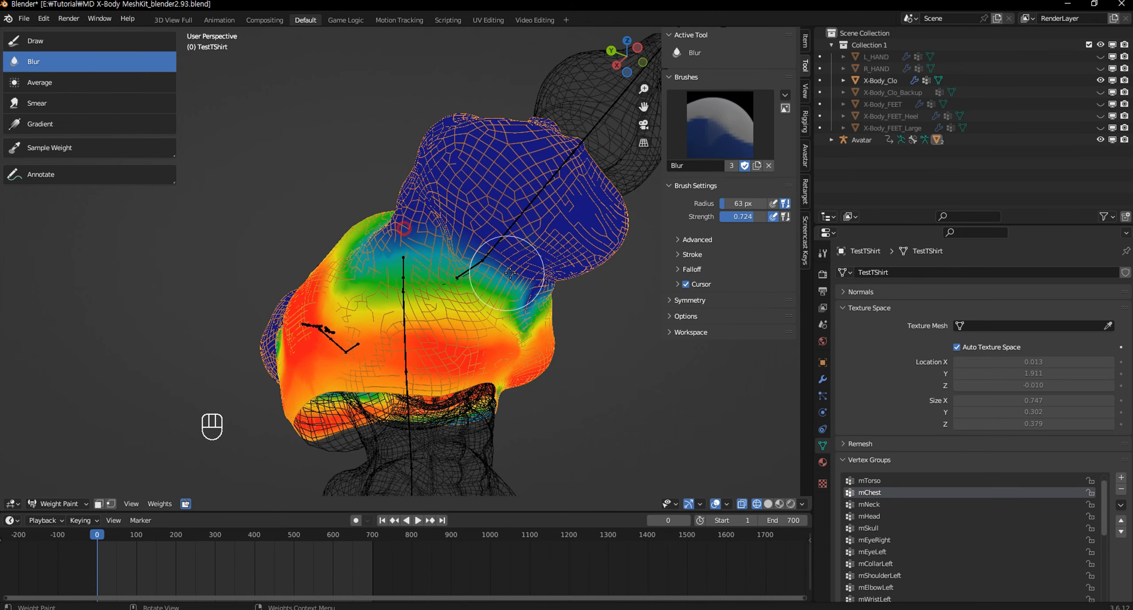
middle_drag(510, 273, 481, 254)
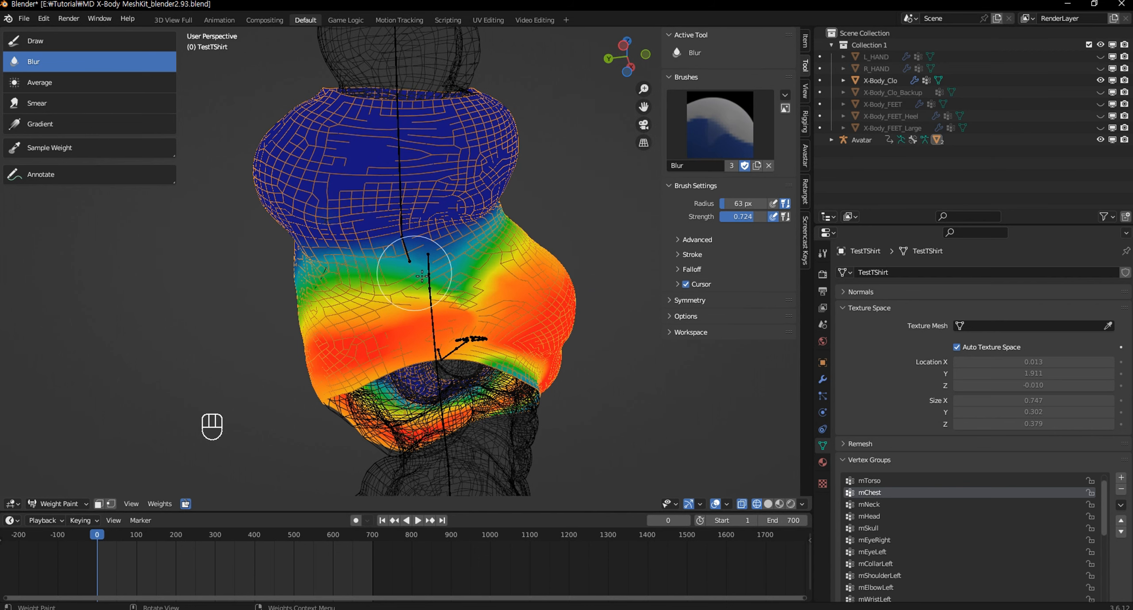
drag(421, 276, 463, 300)
mouse_move(350, 256)
middle_down()
mouse_move(469, 276)
mouse_move(518, 316)
middle_up()
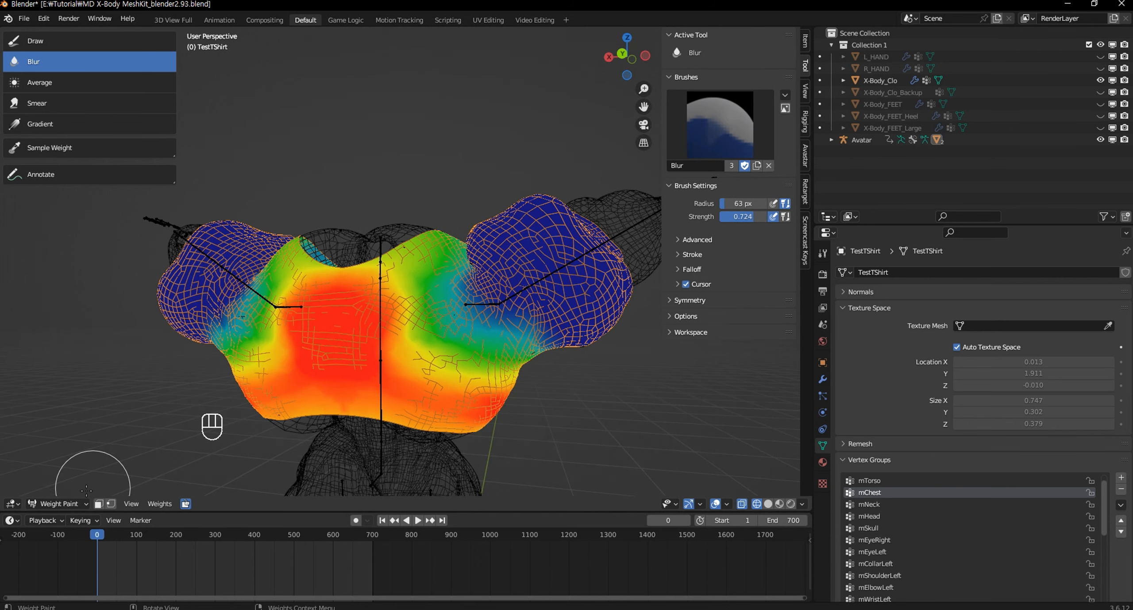
Switch the T-shirt to Object Mode with solid shading and inspect how the cloth deforms around the right armpit.
click(67, 504)
click(62, 490)
key(z)
click(463, 375)
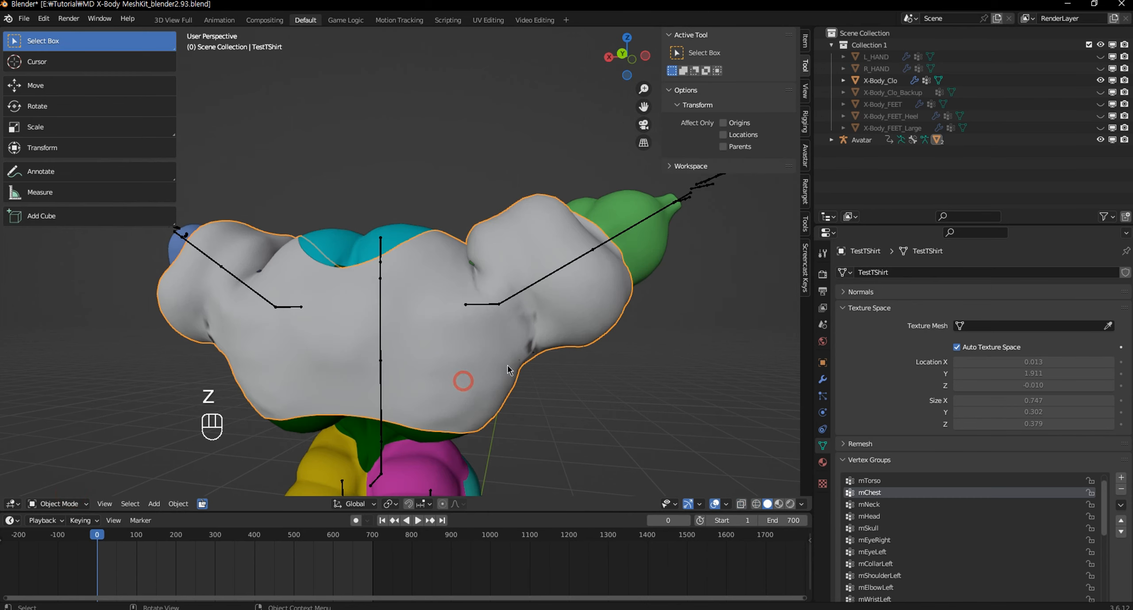
mouse_move(463, 379)
middle_down()
mouse_move(522, 384)
mouse_move(478, 329)
mouse_move(488, 336)
middle_up()
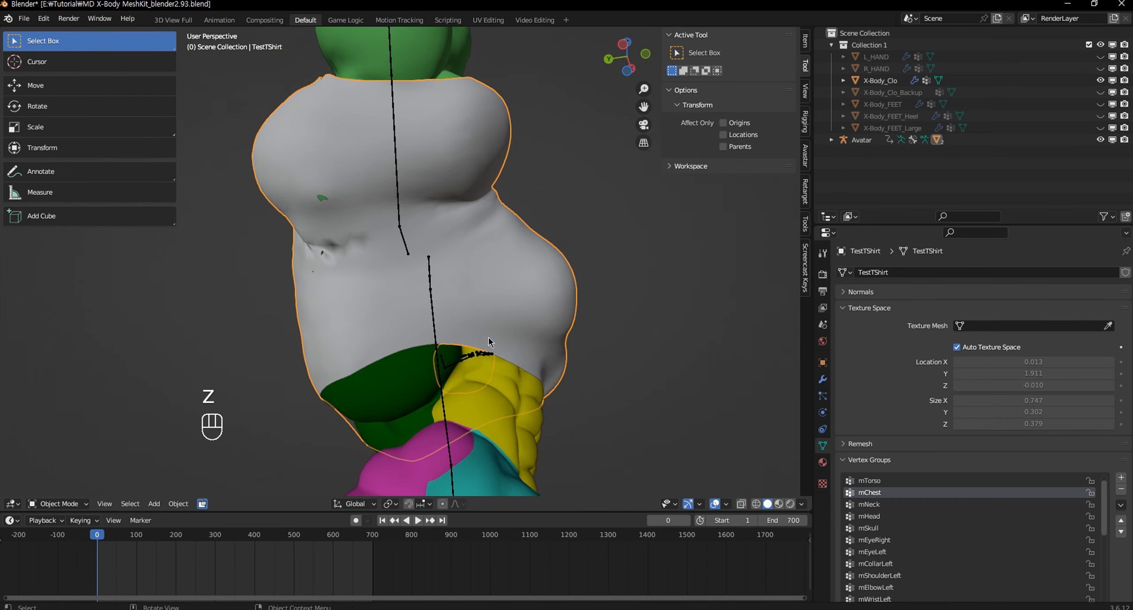
Return the T-shirt to Weight Paint mode with wireframe shading.
click(65, 504)
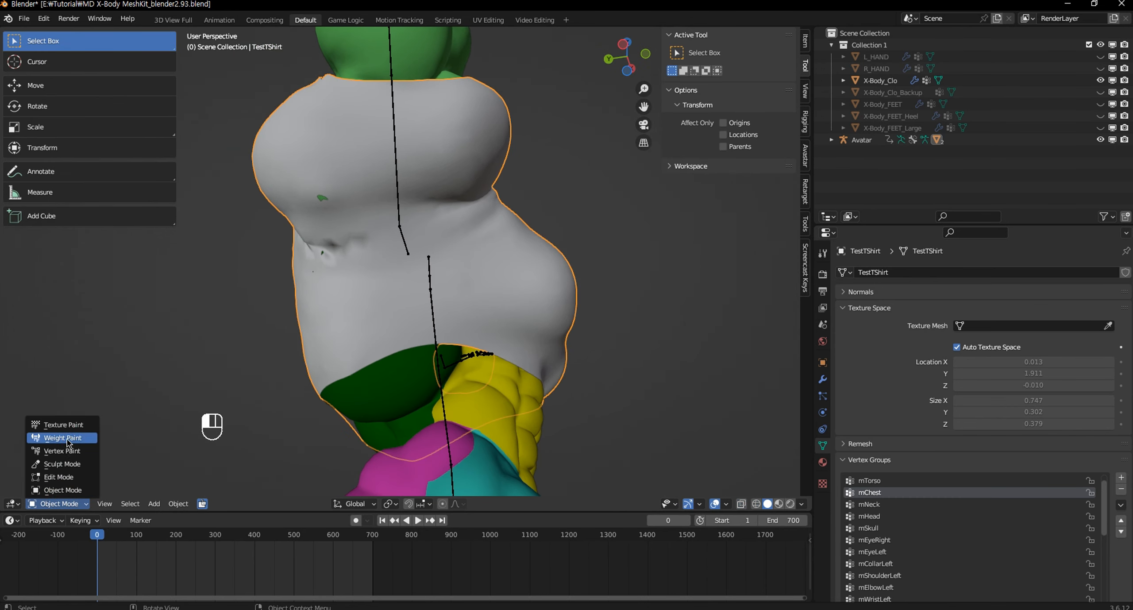
click(53, 441)
mouse_move(235, 314)
middle_down()
mouse_move(429, 235)
mouse_move(432, 253)
middle_up()
scroll(432, 253, up, 1)
mouse_move(539, 224)
shift+middle_down()
mouse_move(454, 266)
mouse_move(493, 275)
shift+middle_up()
scroll(454, 266, up, 1)
key(z)
click(372, 266)
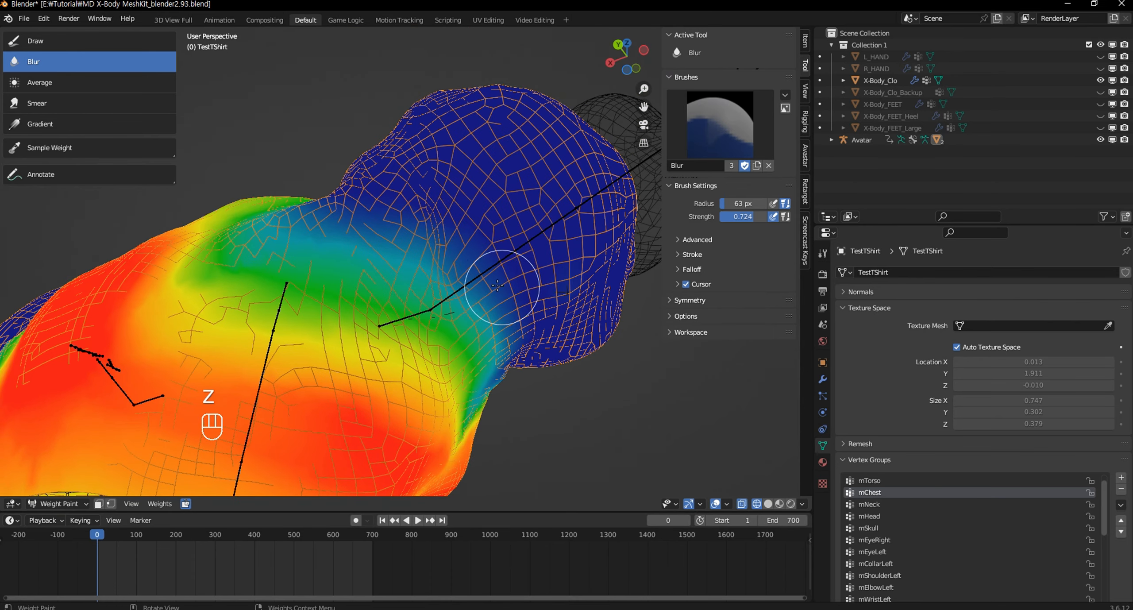
Blur the weights of the mCollarRight and mShoulderRight vertex groups around the back of the right armpit.
scroll(906, 504, down, 4)
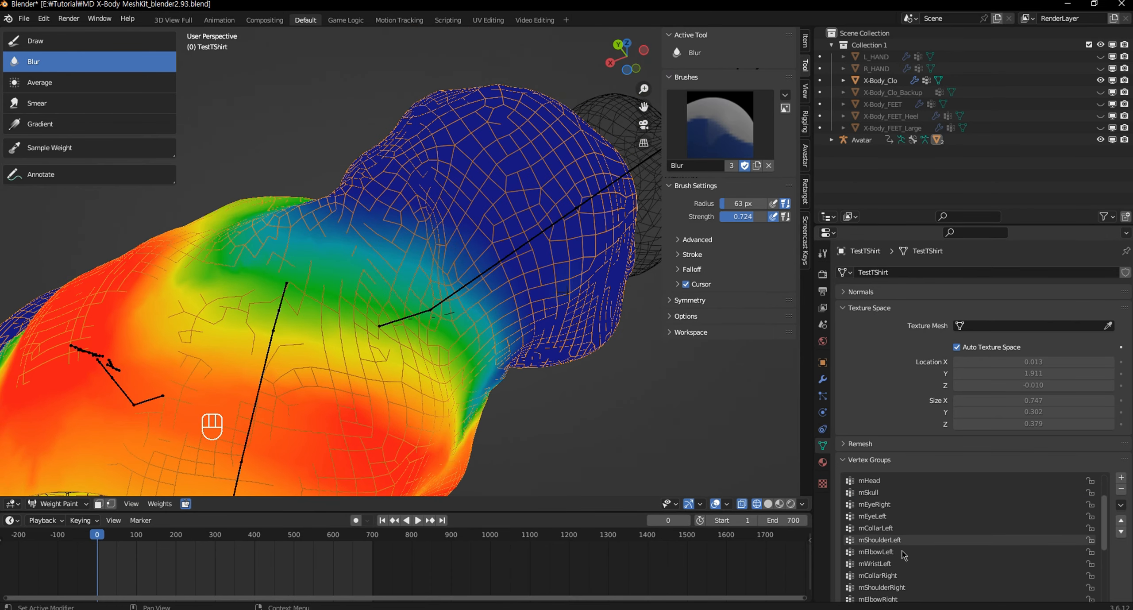
click(908, 517)
scroll(909, 522, down, 3)
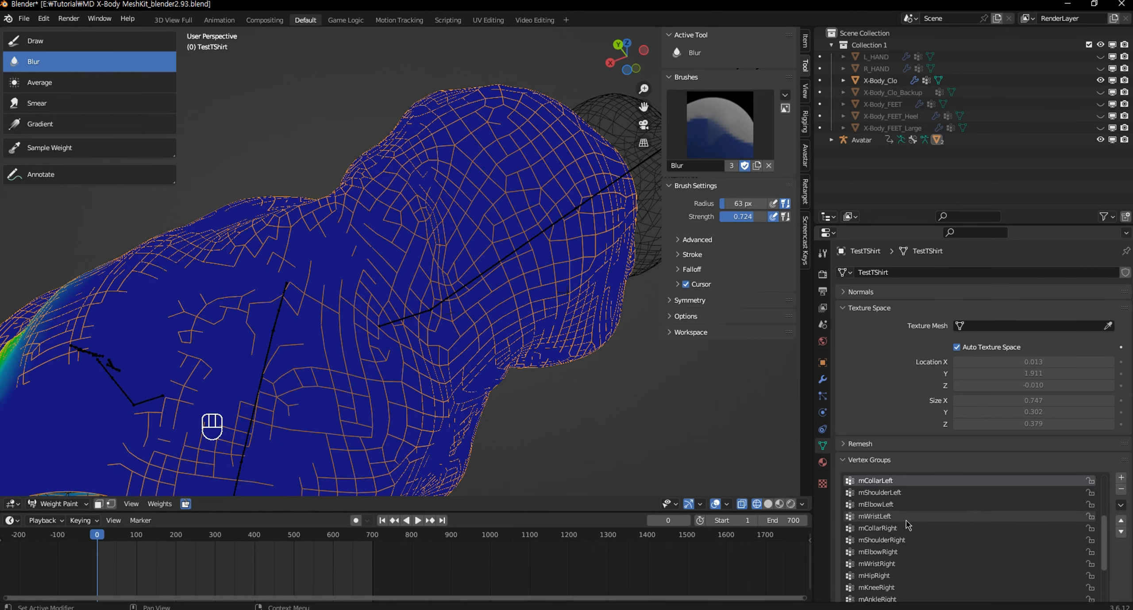
click(908, 528)
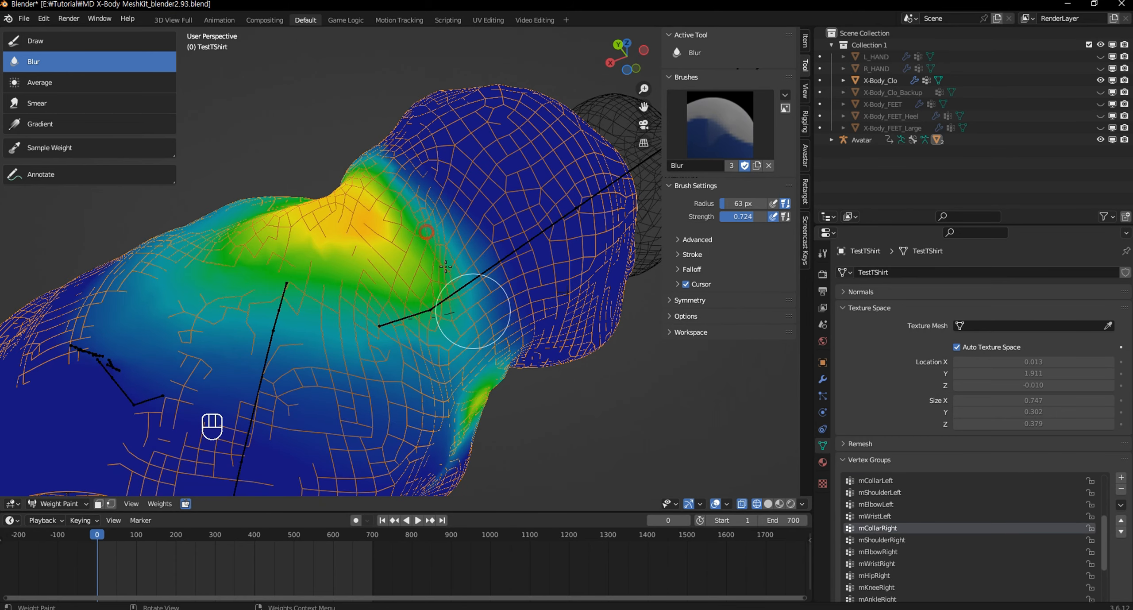
click(891, 539)
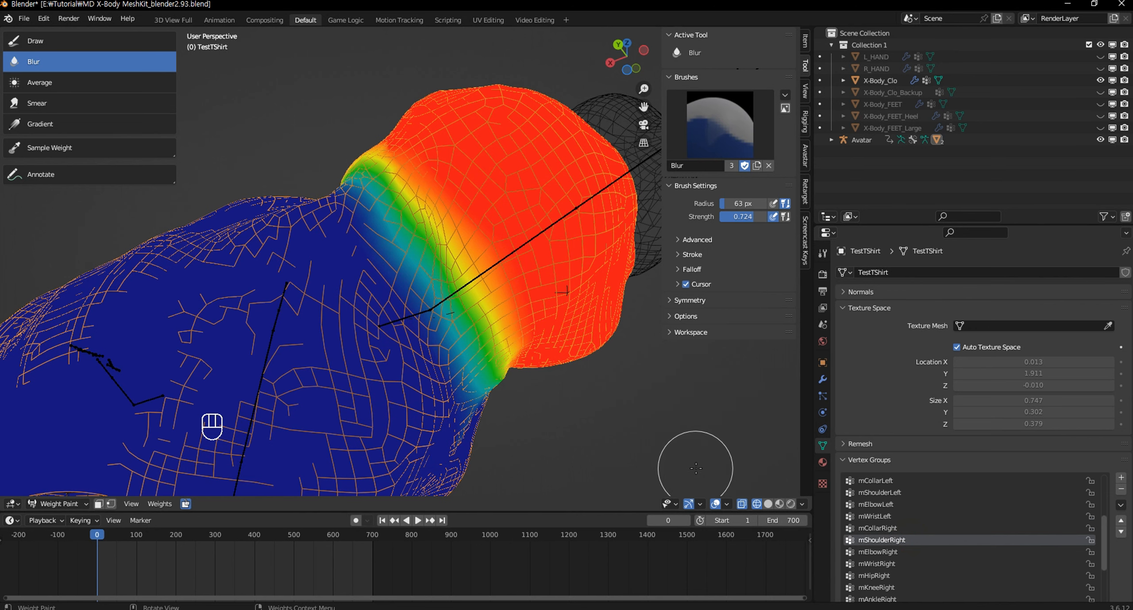
Switch the T-shirt to Object Mode with solid shading and examine the bumps behind the right armpit.
click(69, 504)
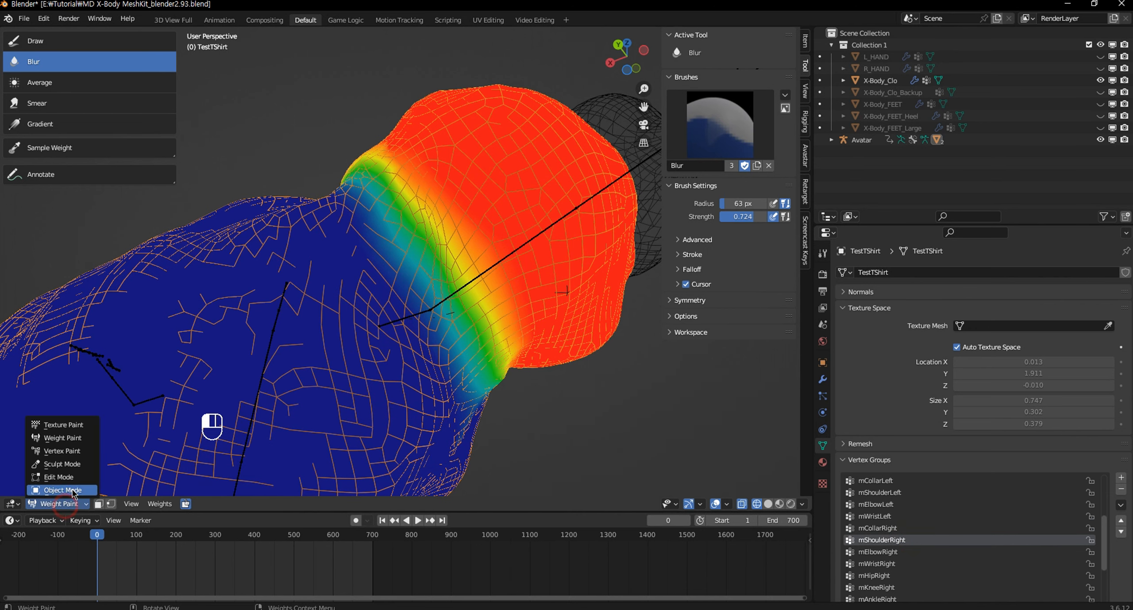
click(58, 423)
key(z)
click(519, 333)
mouse_move(518, 333)
middle_down()
mouse_move(446, 315)
mouse_move(443, 184)
middle_up()
scroll(446, 315, up, 4)
Switch the T-shirt to Sculpt Mode and retouch the uneven surface behind the right armpit.
click(74, 499)
click(49, 458)
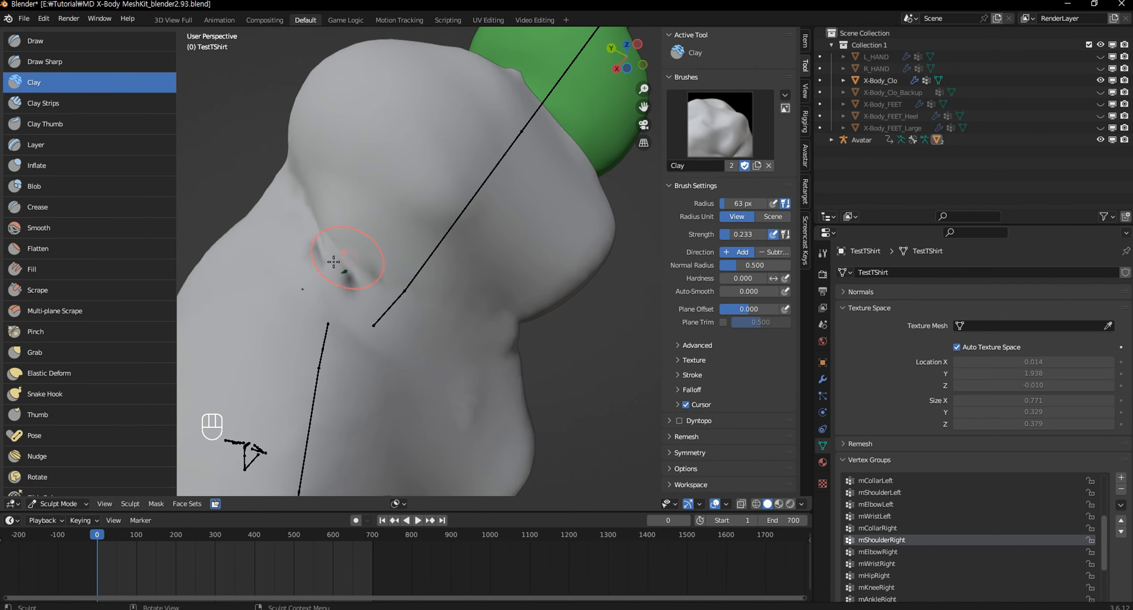
scroll(382, 271, down, 5)
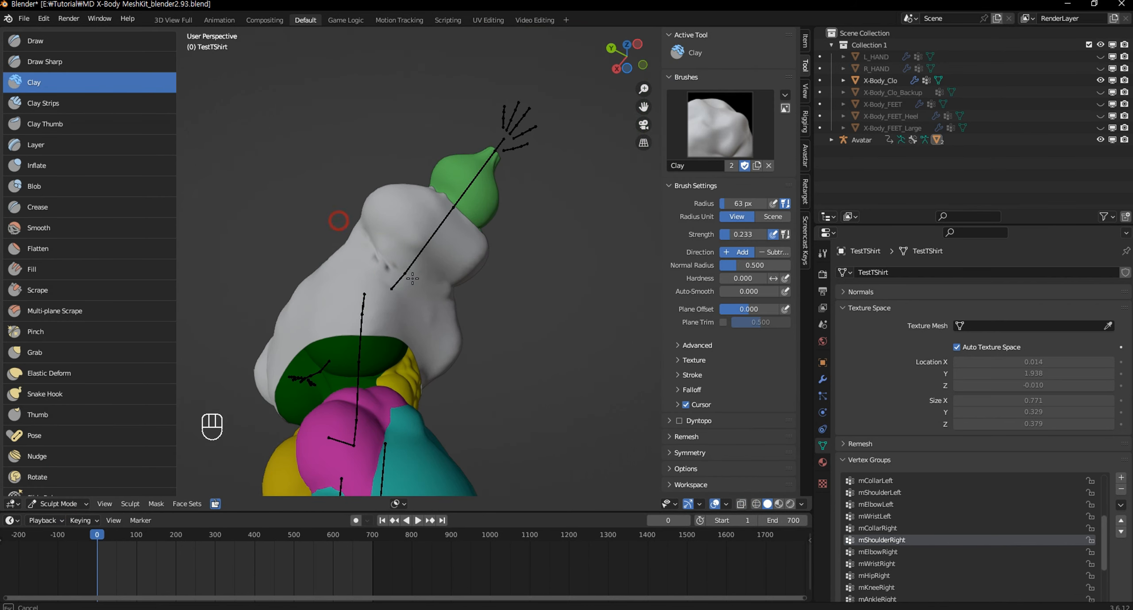
mouse_move(314, 264)
middle_down()
mouse_move(285, 213)
mouse_move(518, 320)
mouse_move(569, 379)
middle_up()
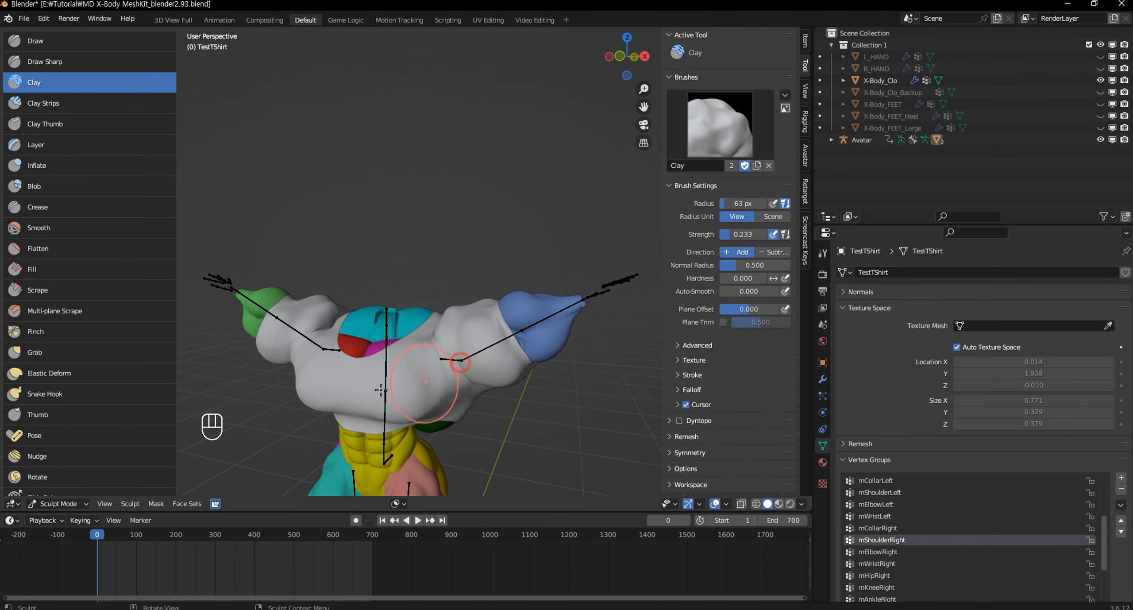
Return the T-shirt to Object Mode, then put the Avatar armature into Pose Mode in the front view.
click(83, 504)
click(57, 489)
mouse_move(471, 451)
shift+middle_down()
mouse_move(498, 299)
mouse_move(510, 315)
shift+middle_up()
scroll(498, 300, down, 2)
key(KP_1)
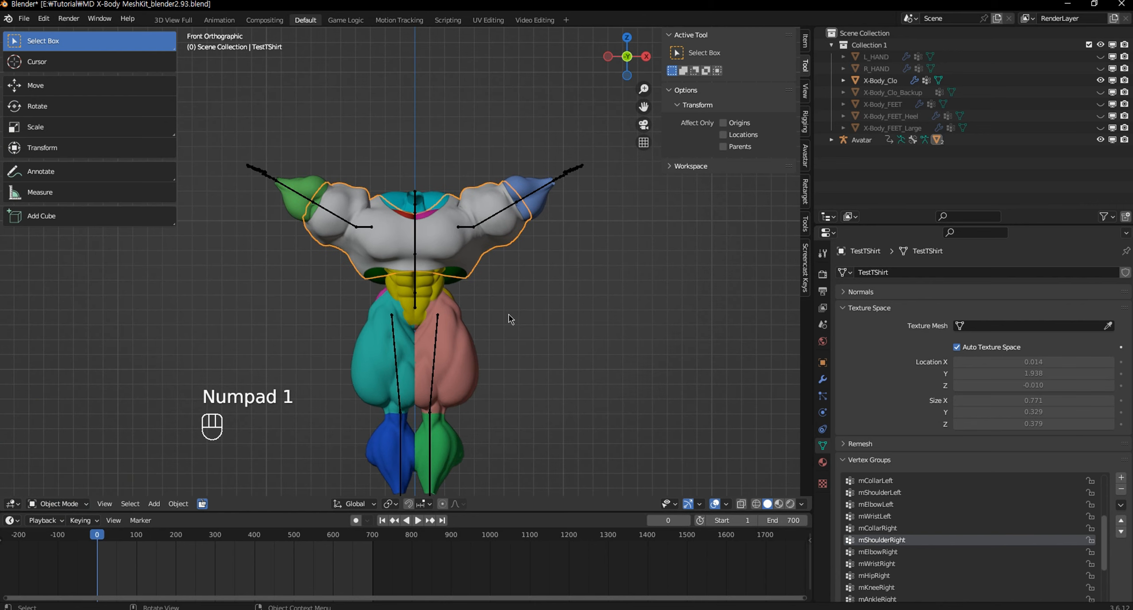
click(490, 223)
click(71, 505)
click(53, 463)
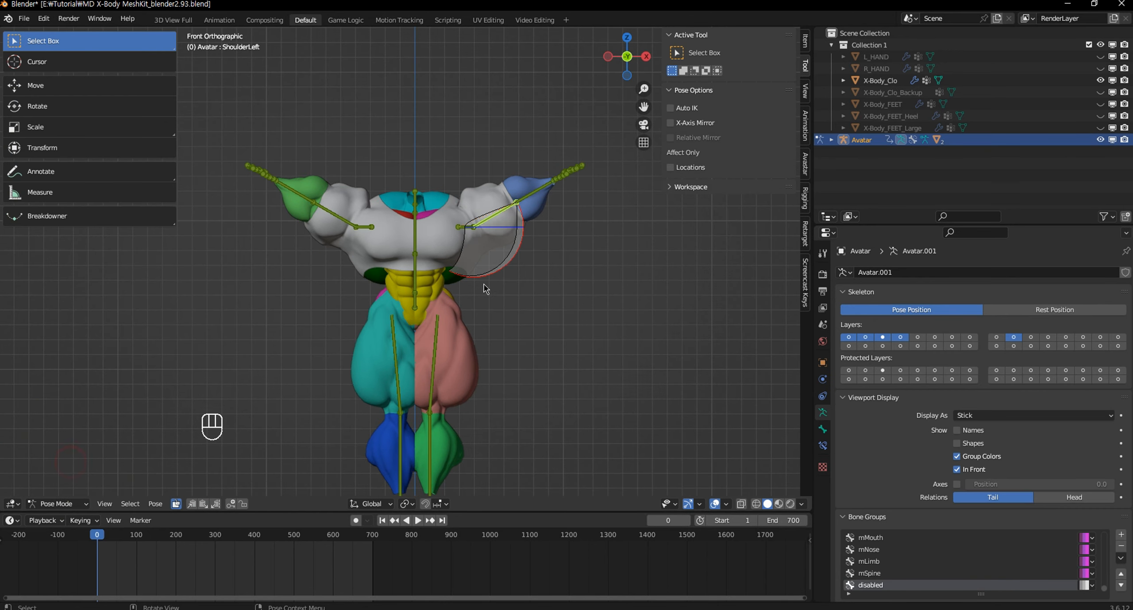
Clear the rotation of all the Avatar armature's bones and deselect them.
key(a)
key(alt+r)
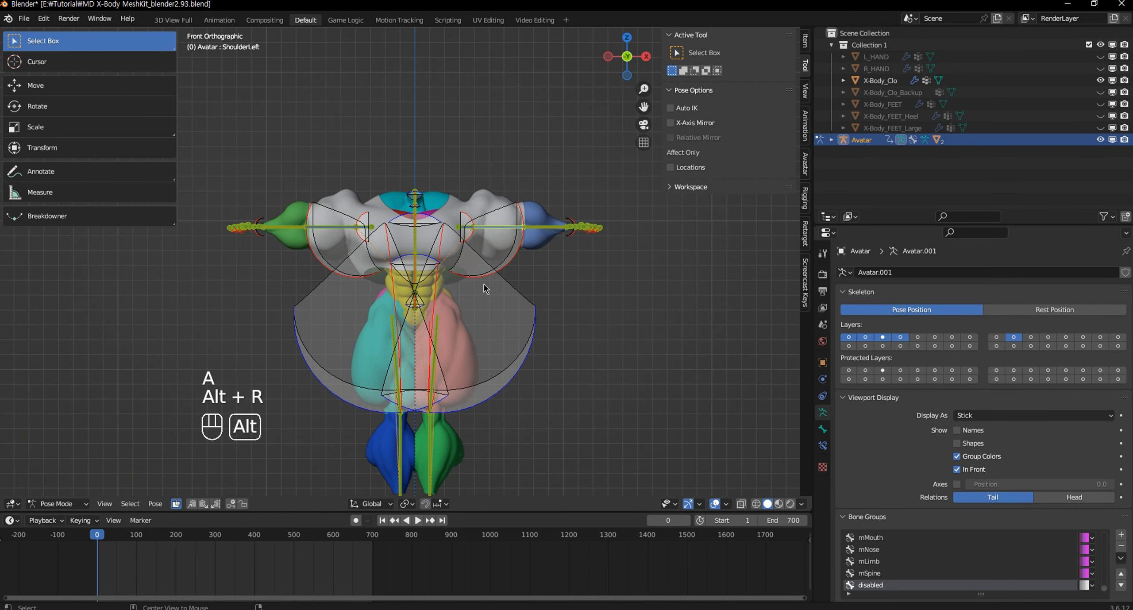
click(582, 290)
scroll(574, 289, up, 2)
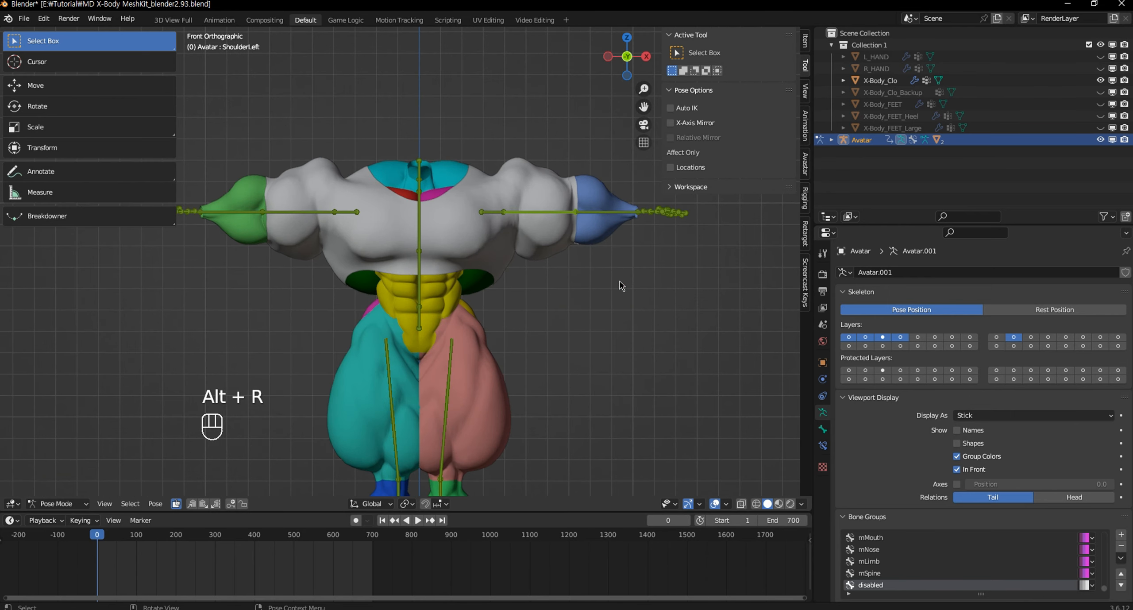
shift+middle_drag(618, 280, 584, 292)
scroll(585, 294, down, 2)
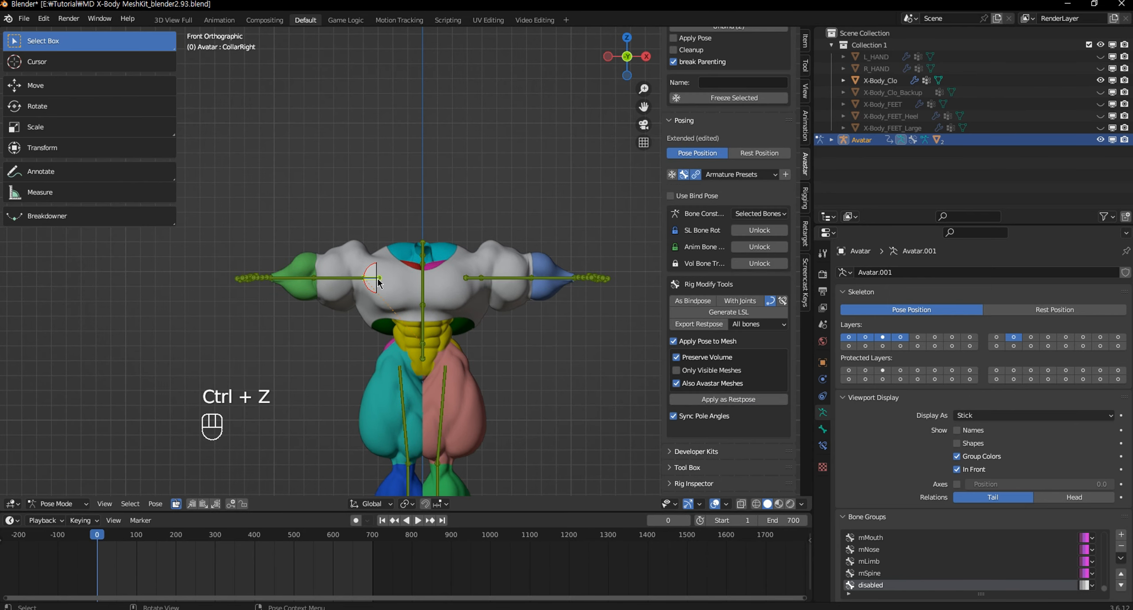
Try moving the CollarRight bone inward by 0.16777 along the X axis, and undo the move.
click(376, 278)
key(g)
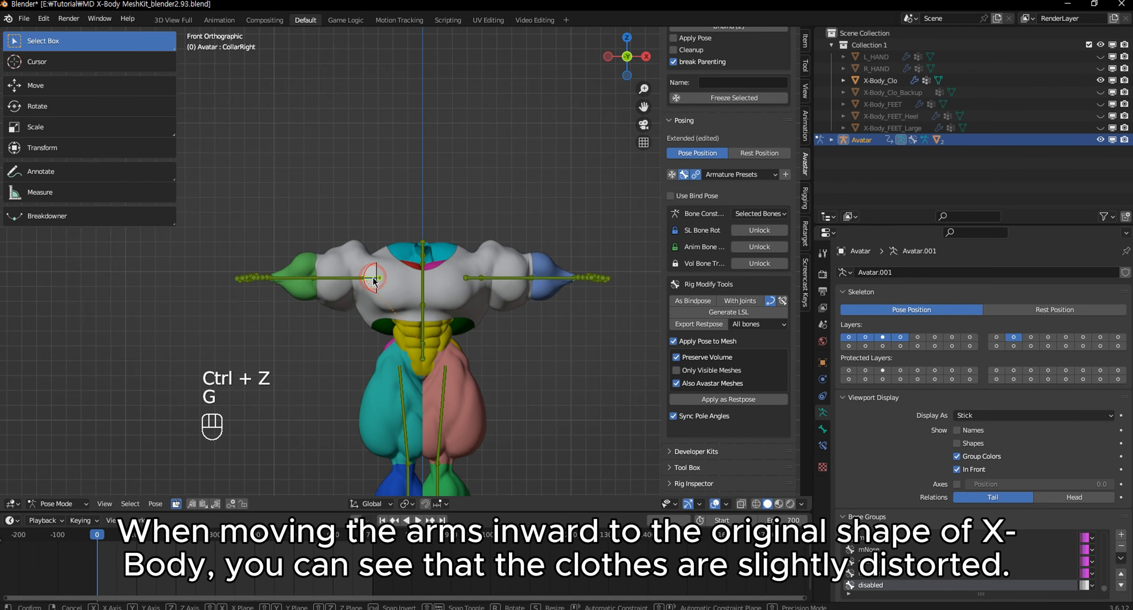
key(x)
click(398, 278)
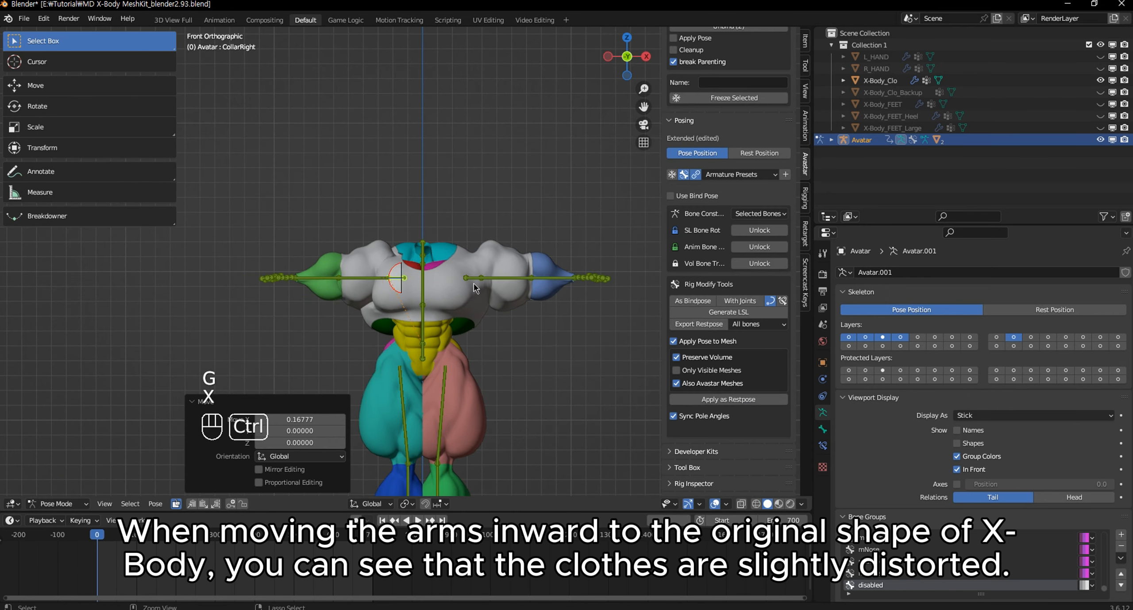
key(ctrl+z)
Try moving the CollarLeft bone inward by -0.16777 along the X axis, and undo the move.
click(473, 282)
key(g)
key(x)
right_click(448, 282)
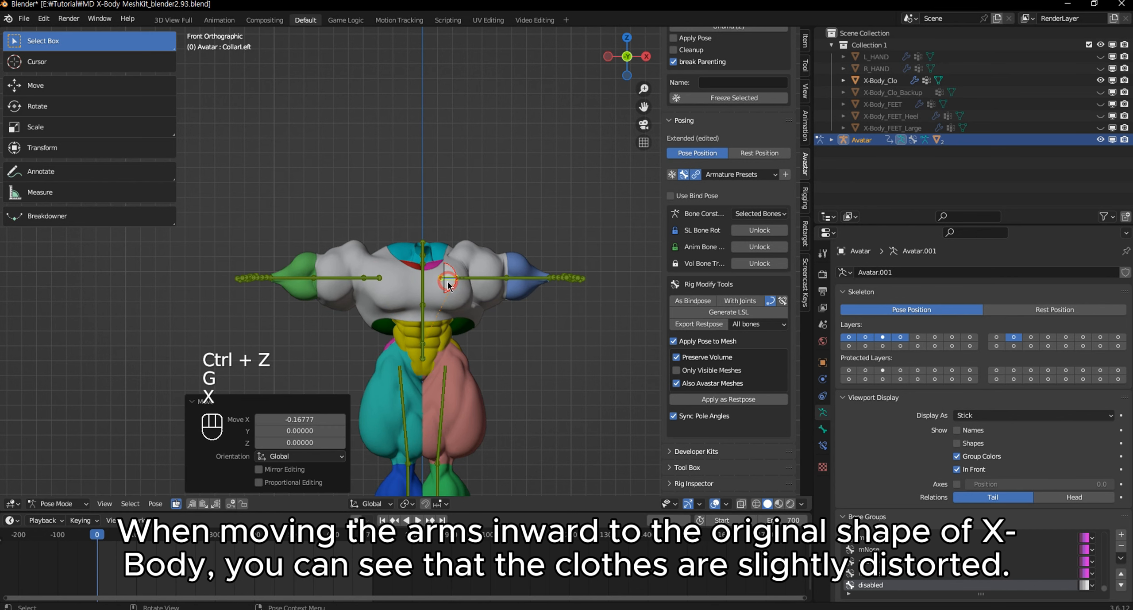
key(ctrl+z)
scroll(448, 286, up, 2)
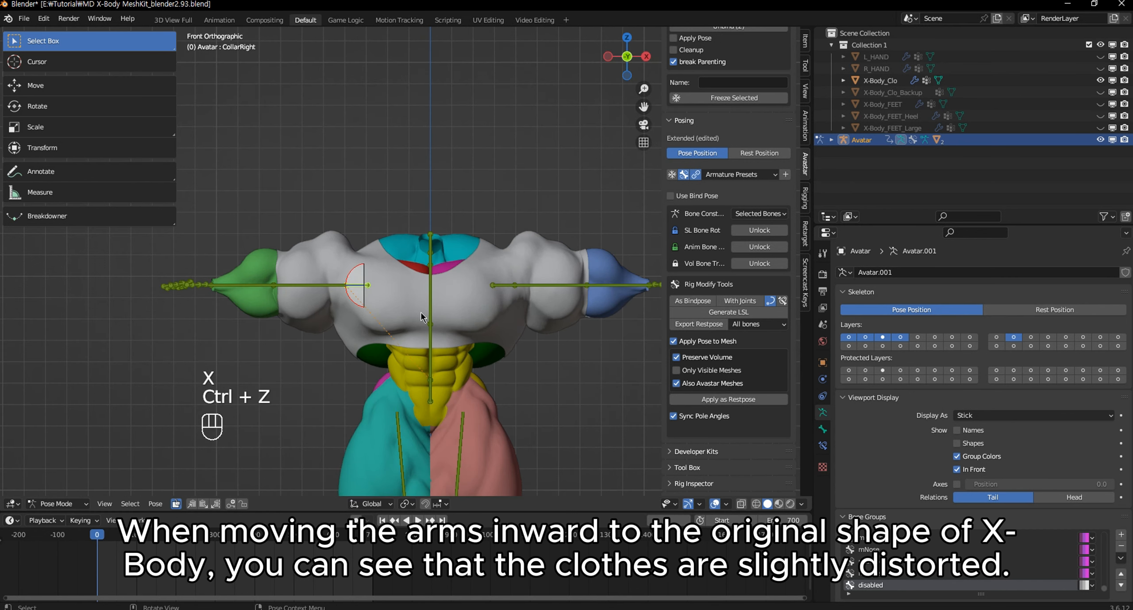